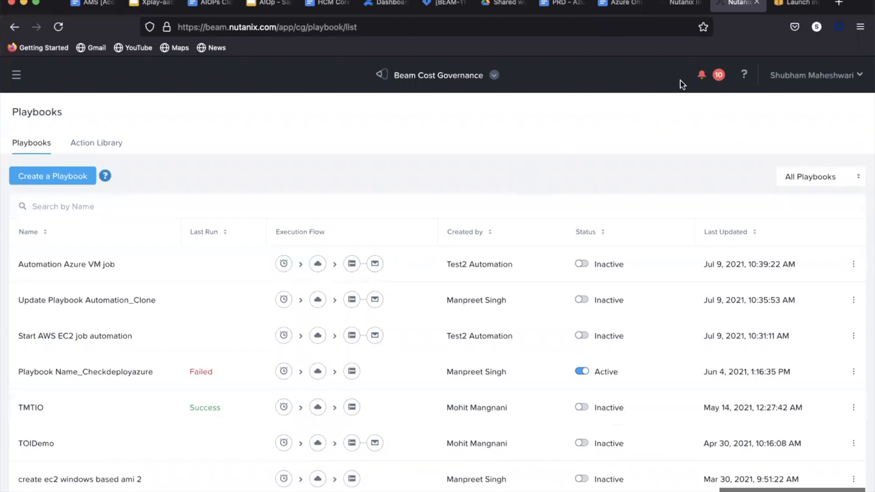
- Switch to the AWS EC2 Launch Status page showing three launching instances
left_click(796, 3)
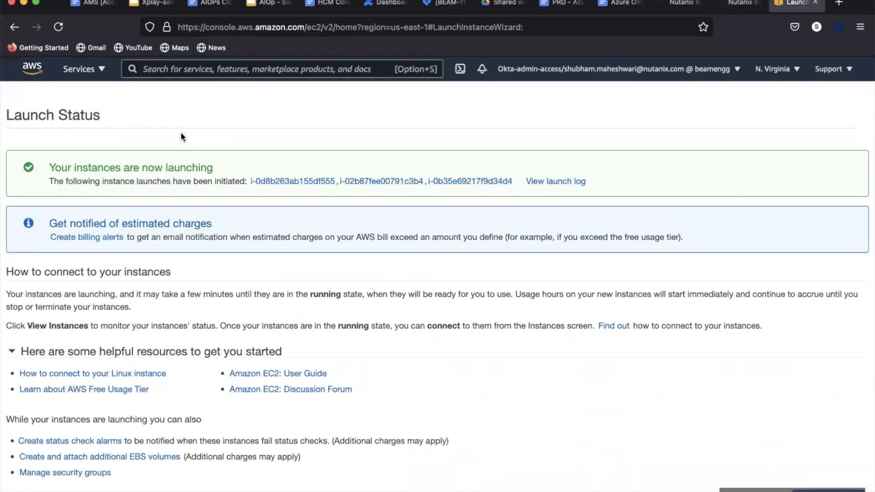
- Show running EC2 instances filtered by the owner tag with your own value
left_click(95, 71)
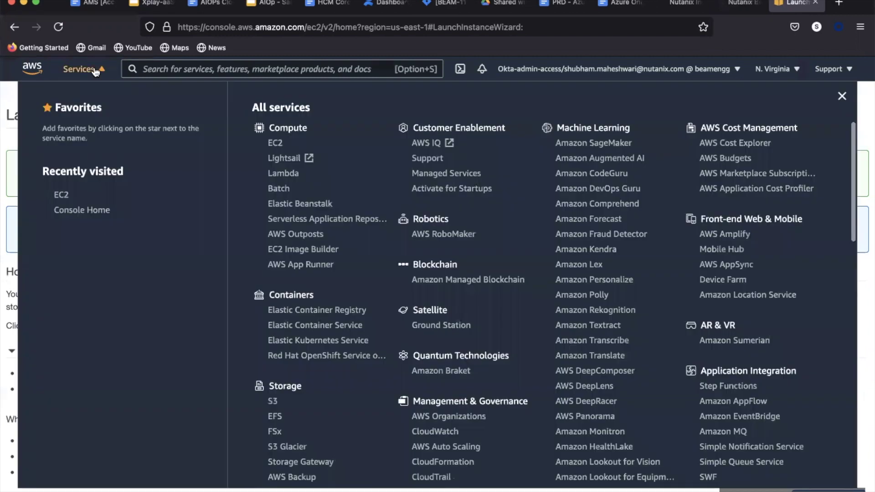
left_click(276, 144)
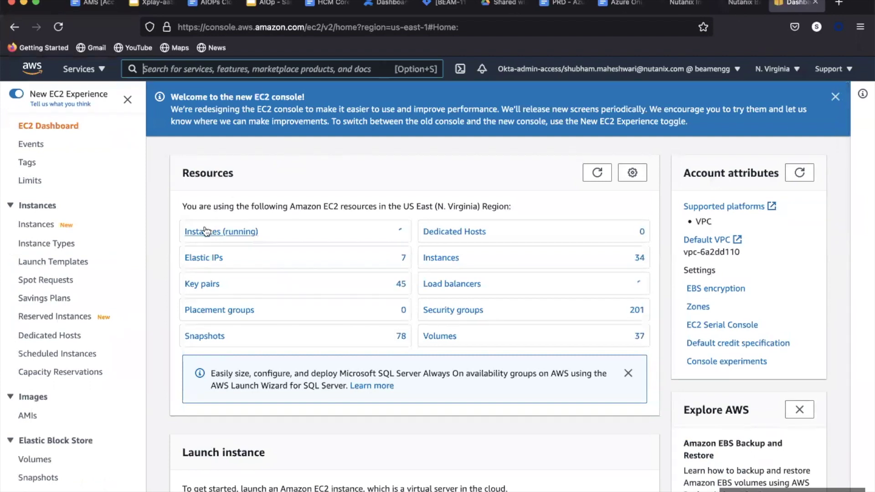
left_click(209, 230)
type("owner")
key("Return")
type("shubham")
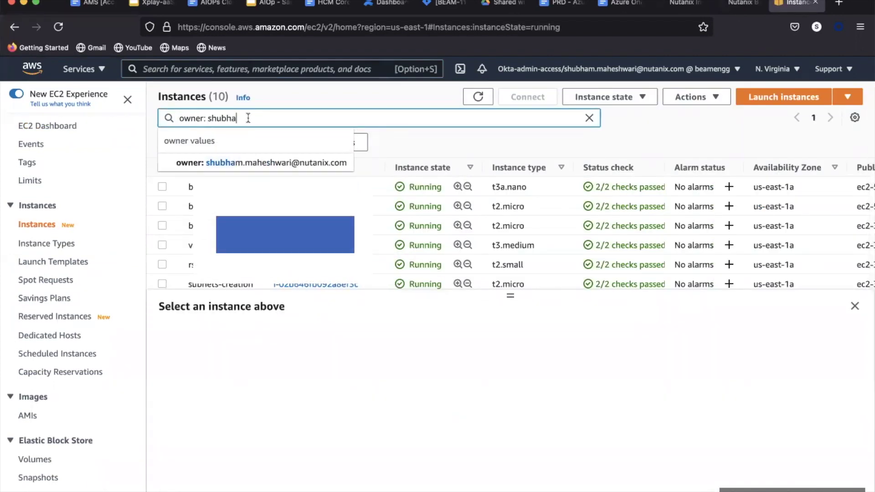
key("Return")
- Review the first filtered instance's tags, then start a new Beam playbook
left_click_drag(509, 296, 510, 352)
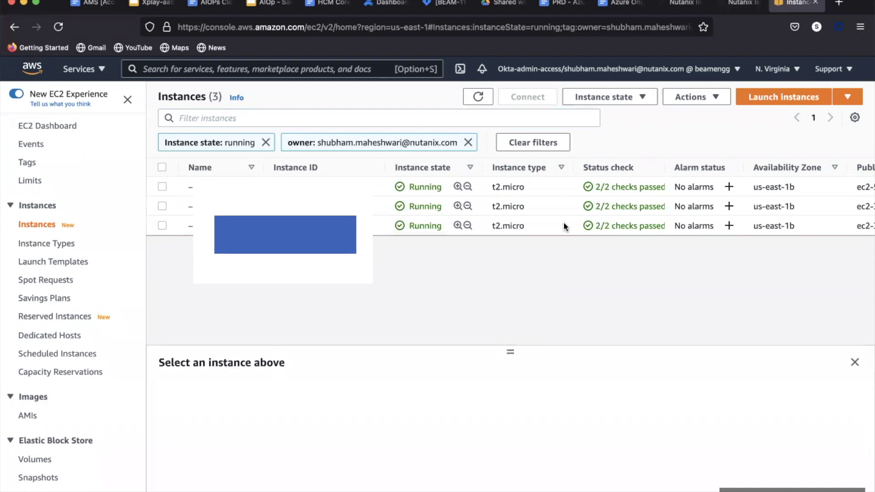
left_click(378, 187)
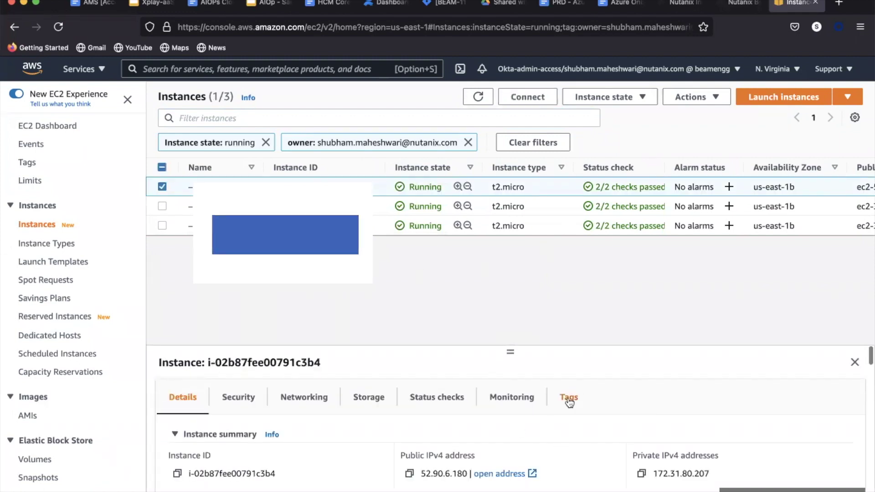
left_click(569, 398)
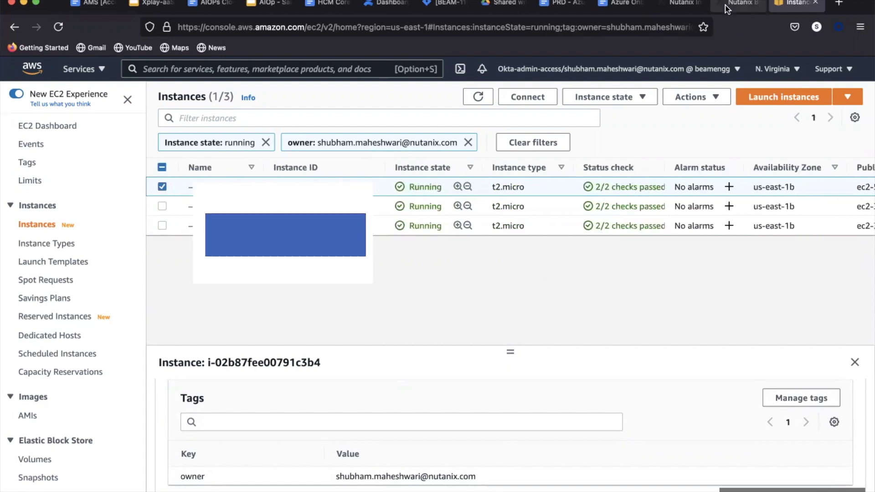
left_click(739, 3)
left_click(51, 180)
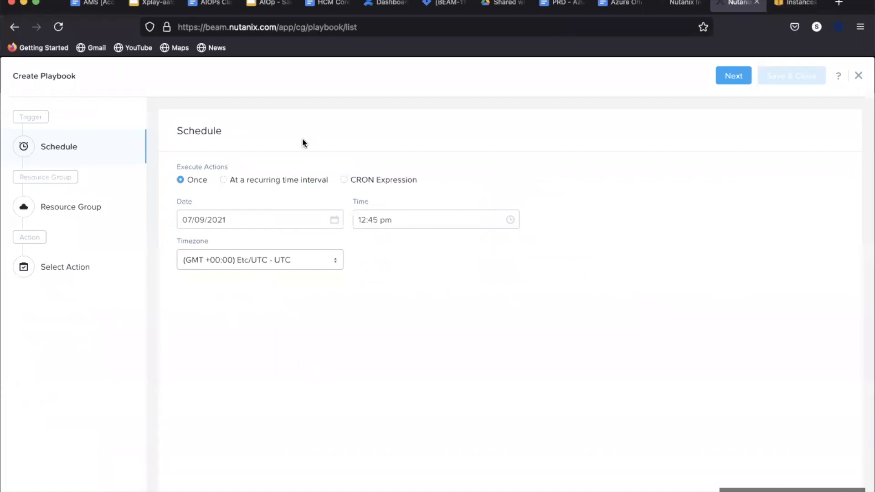
- Set the one-time run time to 12:46 pm
left_click(425, 221)
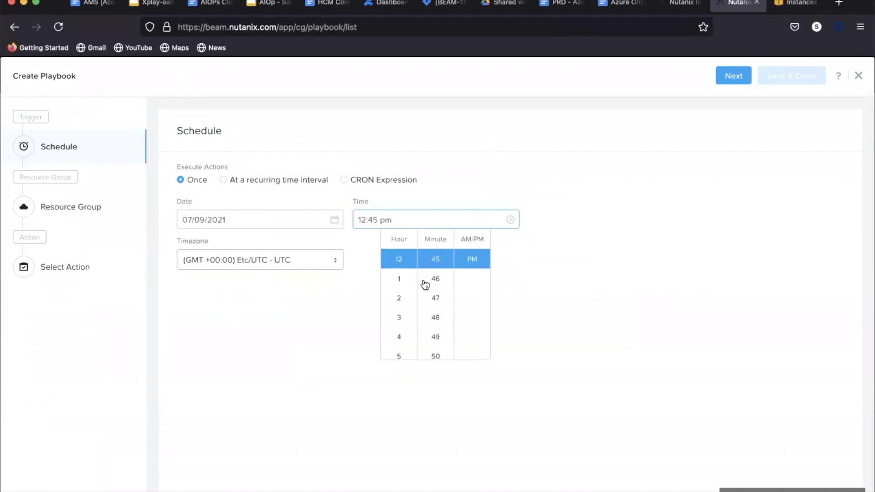
left_click(437, 355)
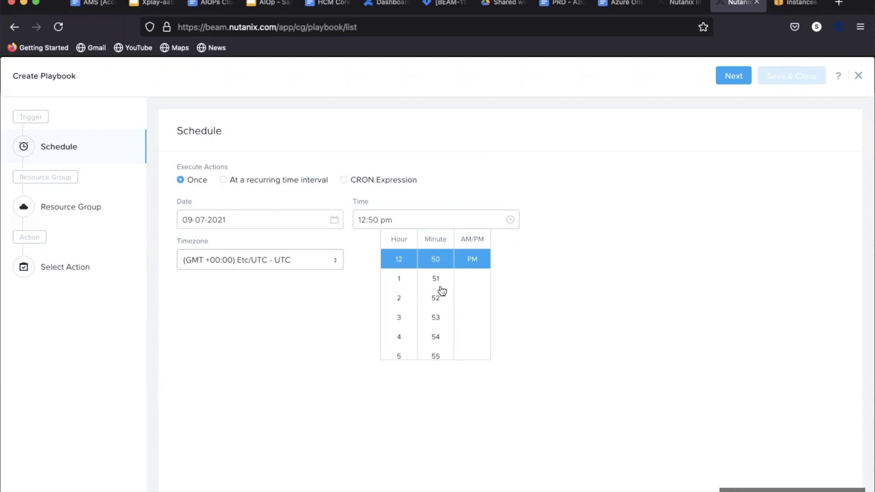
scroll(439, 282, "up", 2)
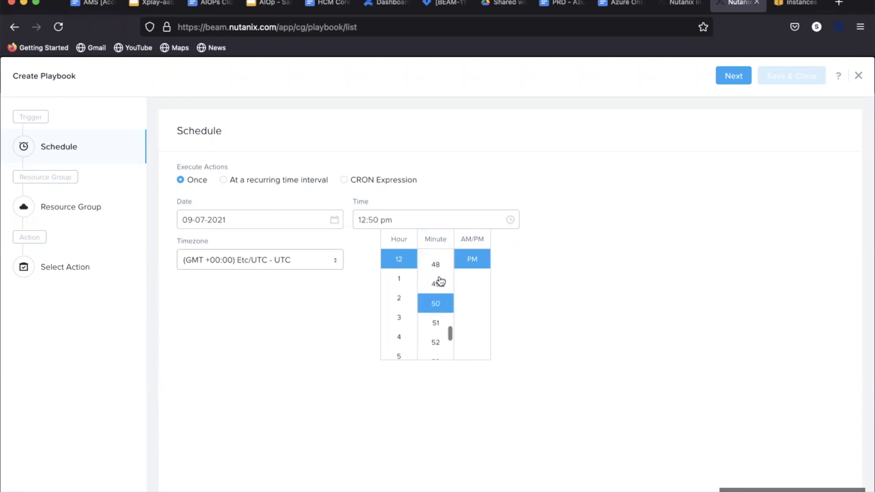
scroll(440, 281, "up", 3)
left_click(439, 280)
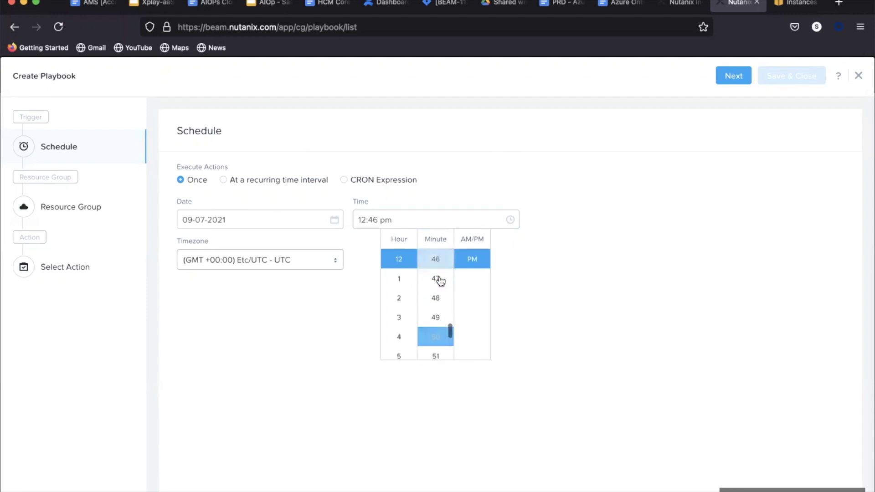
left_click(617, 317)
- Set the schedule timezone to (GMT +05:30) Asia/Calcutta IST
left_click(85, 209)
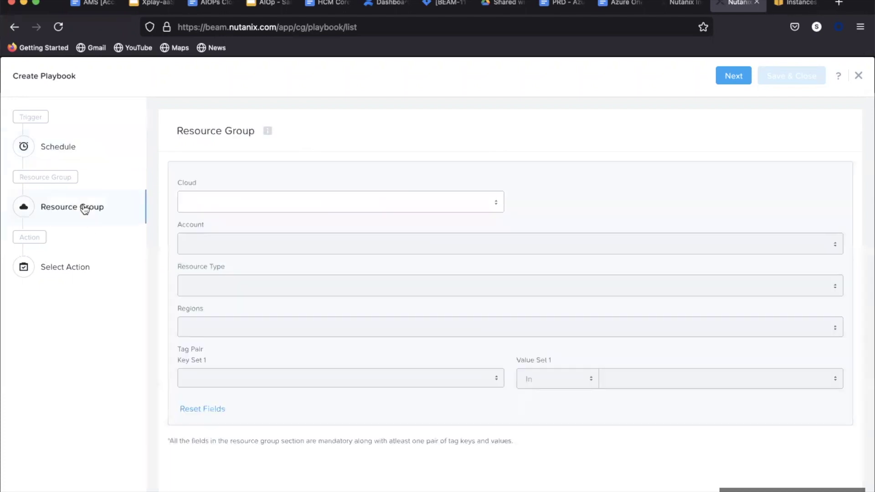
left_click(83, 154)
left_click(321, 265)
type("ist")
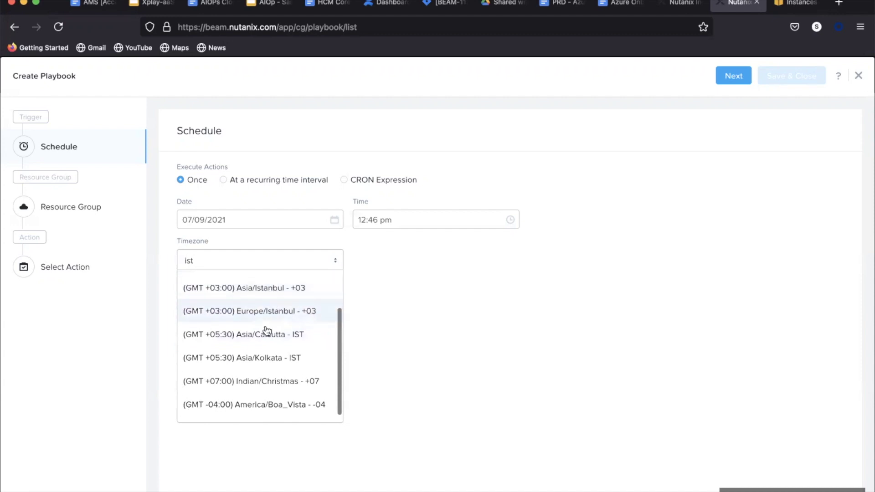
left_click(266, 334)
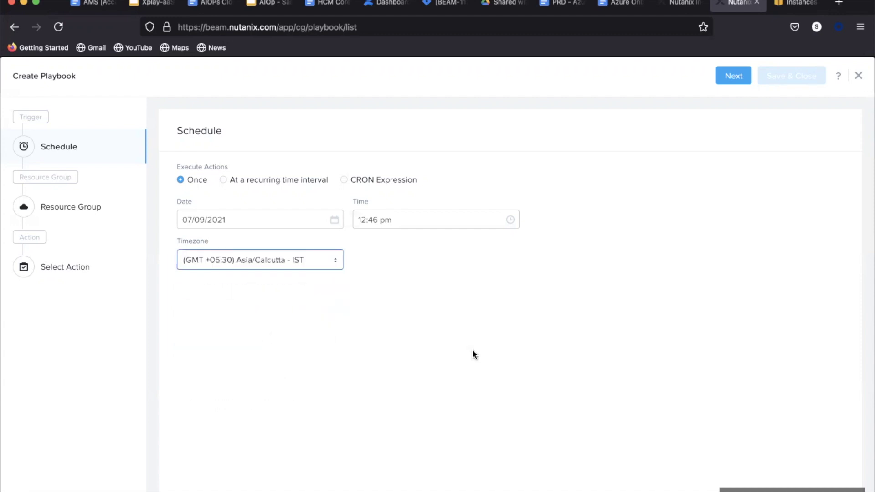
- Set the resource group to AWS cloud, Beam Engg account and EC2 resource type
left_click(44, 205)
left_click(354, 206)
left_click(326, 226)
left_click(298, 245)
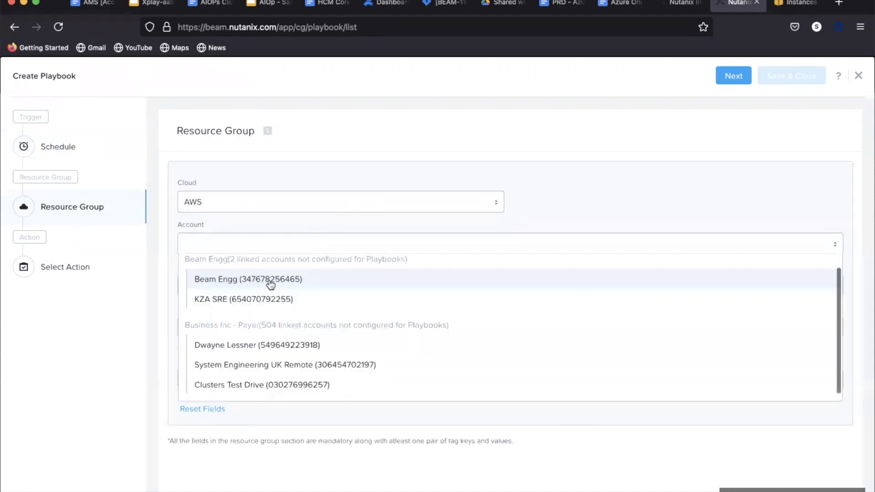
left_click(268, 285)
left_click(264, 287)
left_click(235, 305)
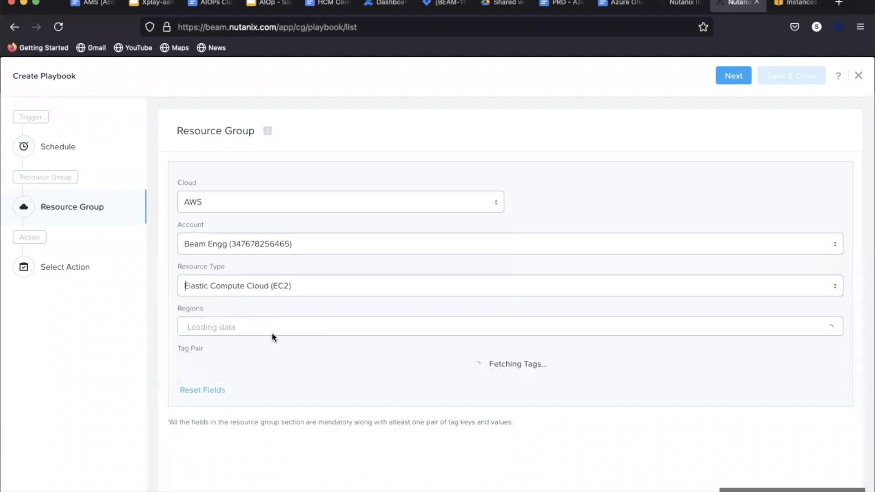
- Limit it to US East (N. Virginia) and owner tag equal to your email
left_click(273, 325)
left_click(235, 390)
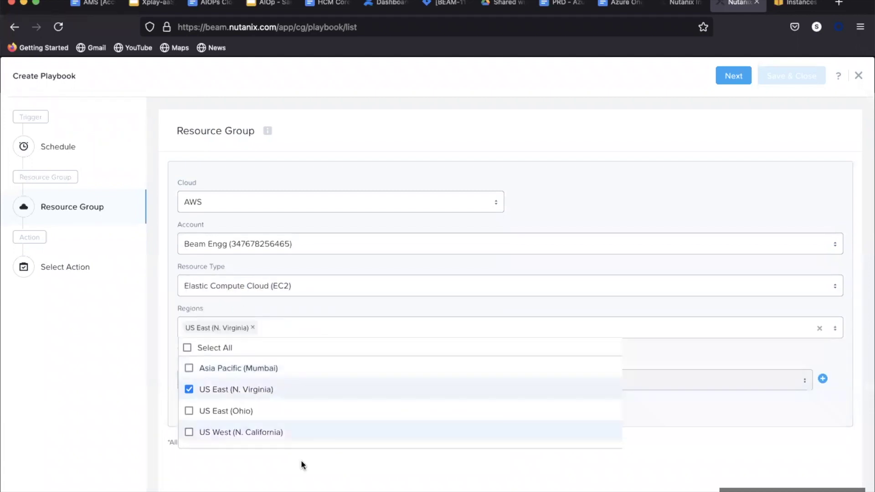
left_click(300, 459)
left_click(341, 382)
left_click(201, 274)
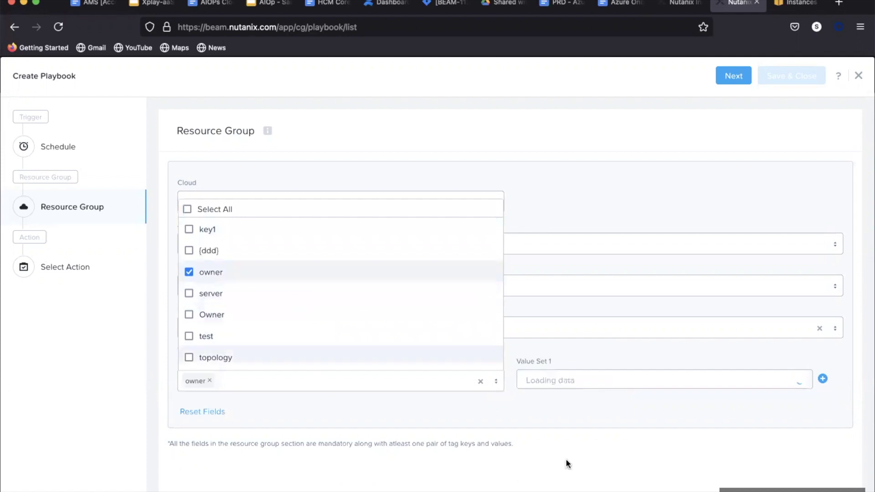
left_click(662, 380)
left_click(659, 420)
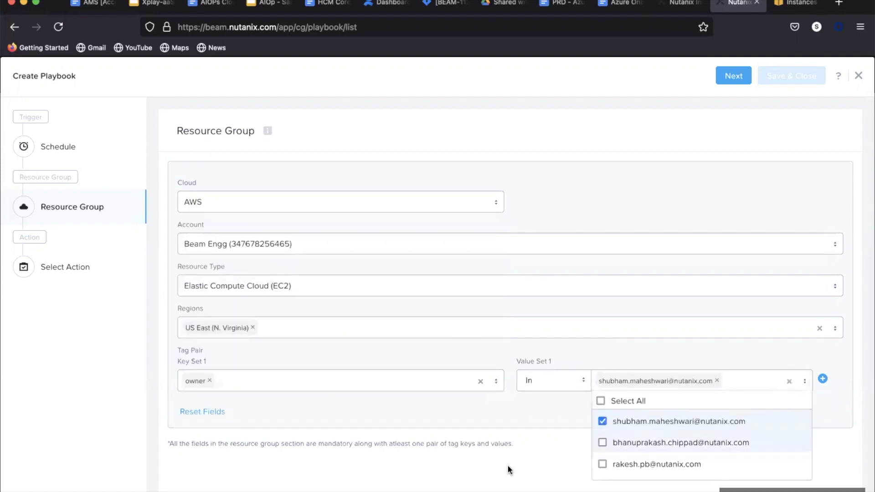
left_click(507, 465)
left_click(71, 267)
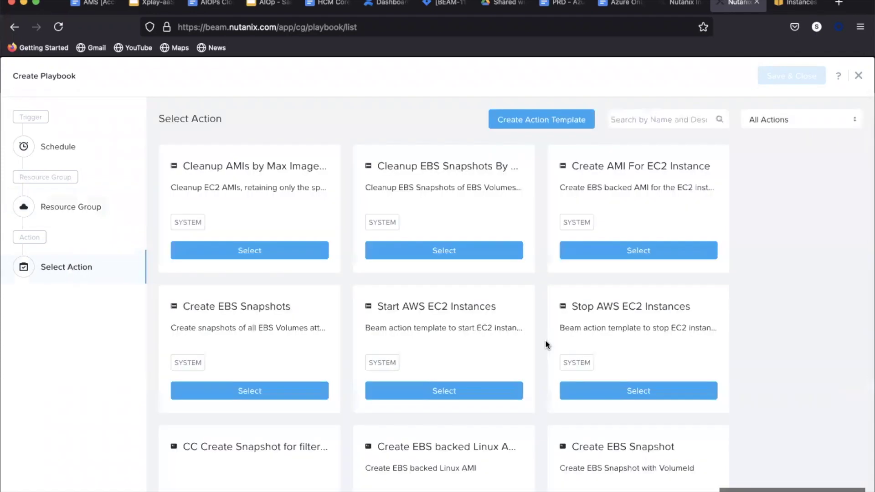
- Choose Stop AWS EC2 Instances with Lambda in US East (N. Virginia) and the saved ARN
left_click(662, 120)
type("stop")
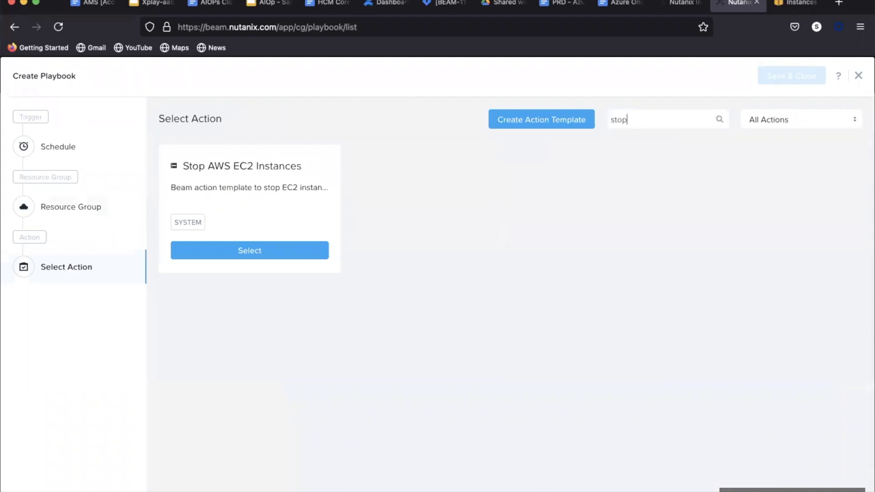
left_click(258, 256)
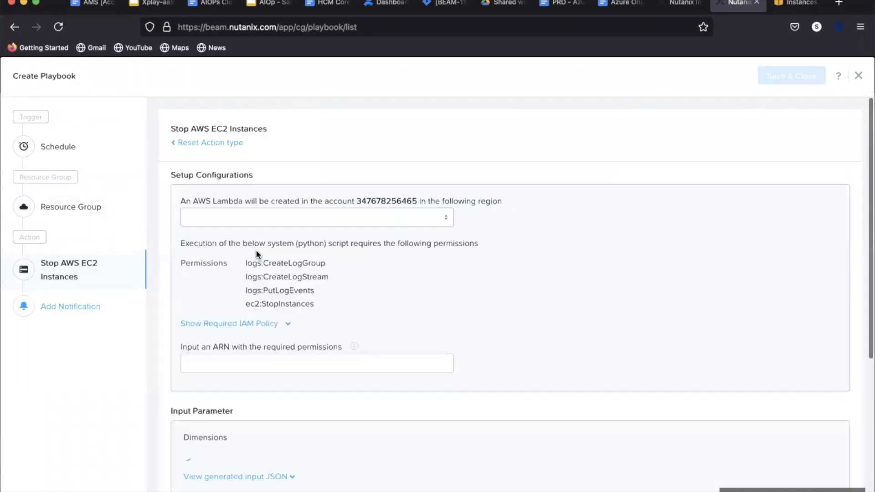
left_click(437, 219)
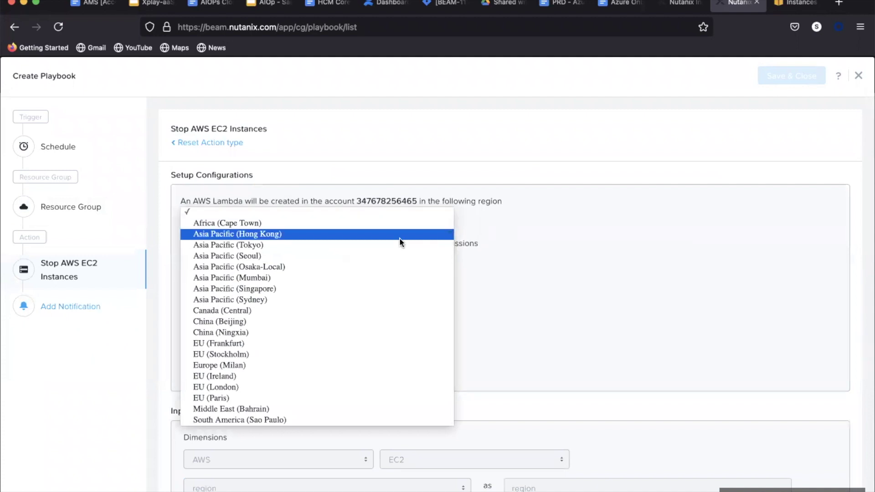
scroll(357, 357, "down", 2)
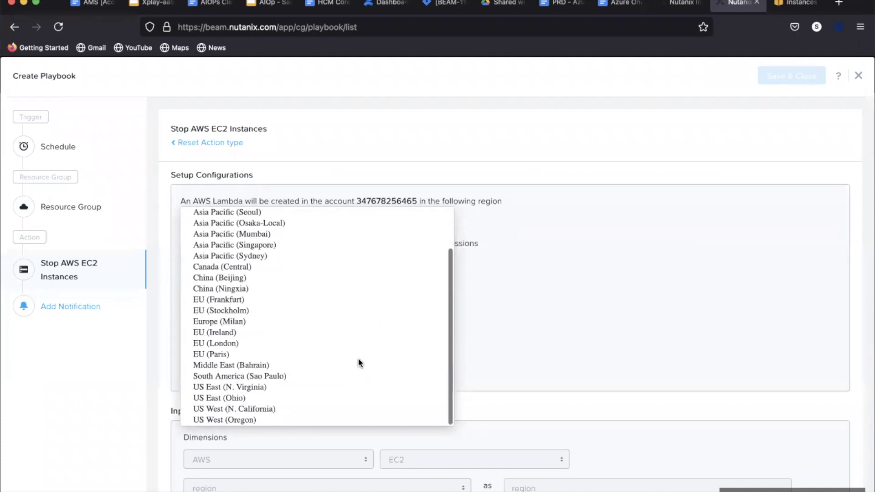
left_click(324, 387)
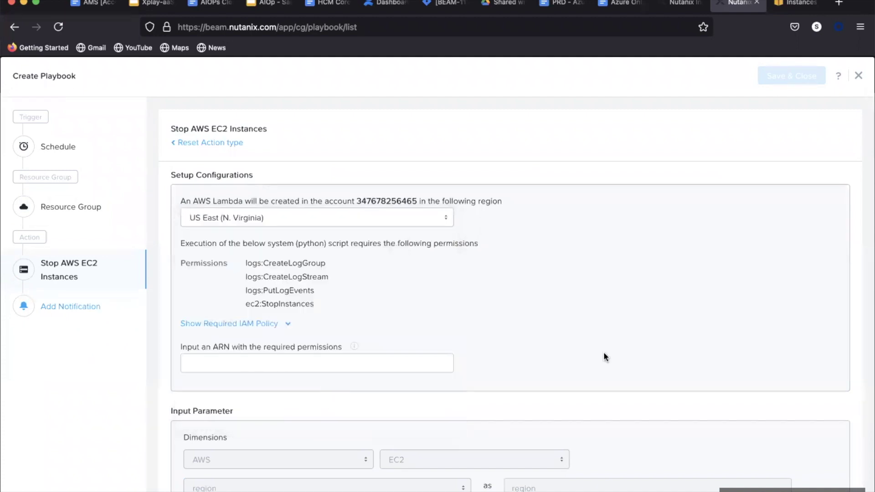
left_click(381, 363)
key("Down")
- Add an email notification with yourself as the recipient
left_click(72, 307)
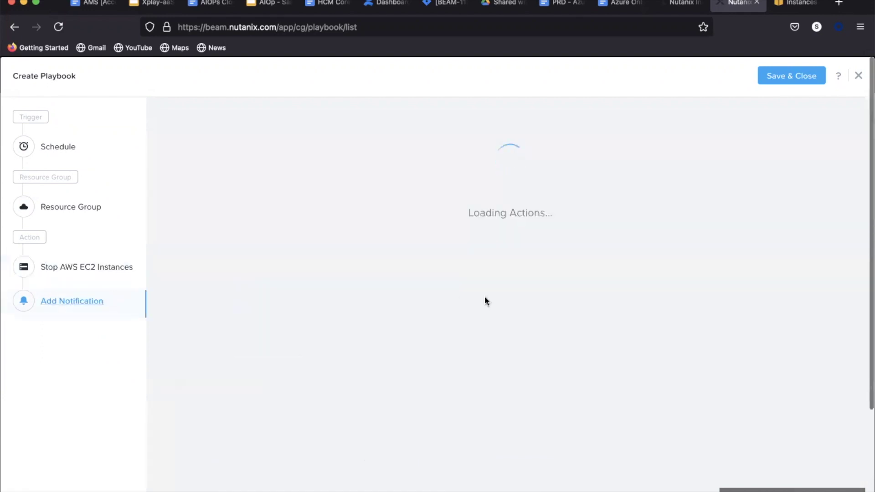
left_click(234, 248)
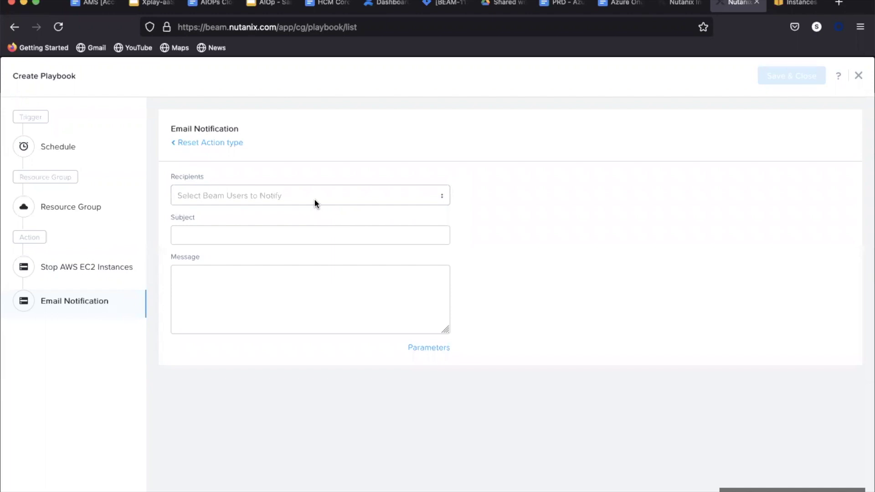
left_click(313, 195)
type("shubham")
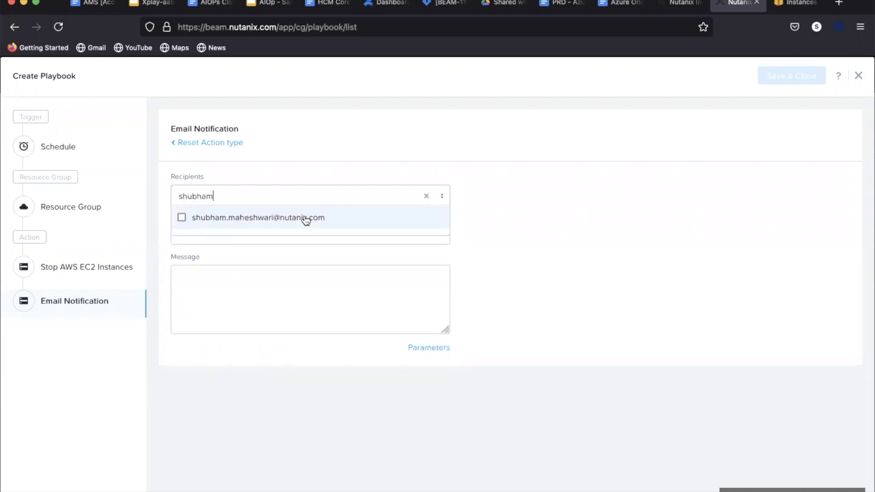
left_click(304, 218)
left_click(477, 240)
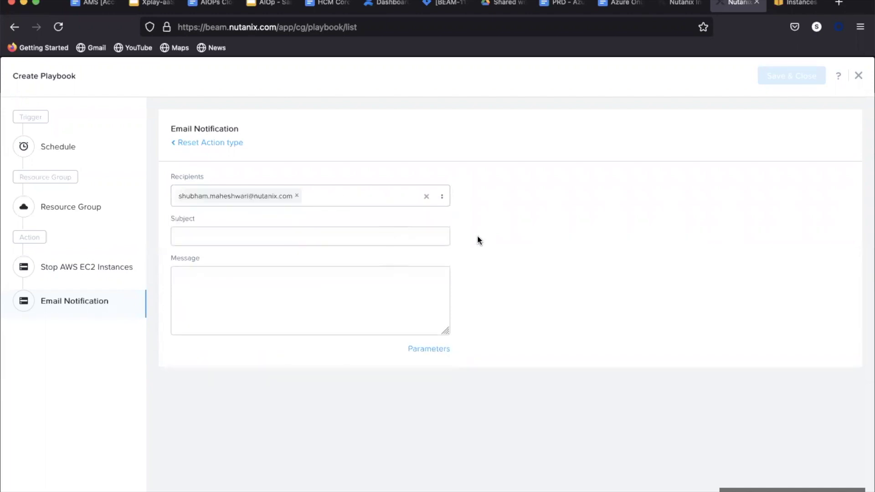
- Give it the subject 'Stop EC2 Instances Playbook Execution' and save the playbook
left_click(259, 239)
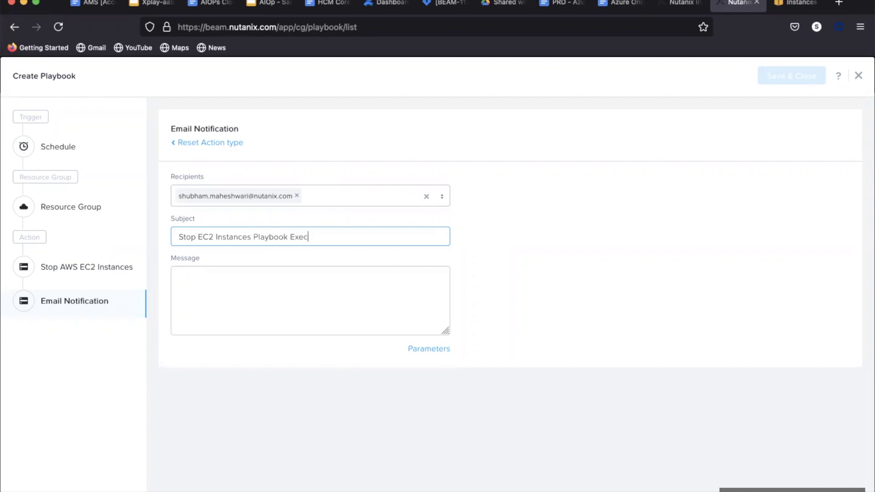
left_click(248, 273)
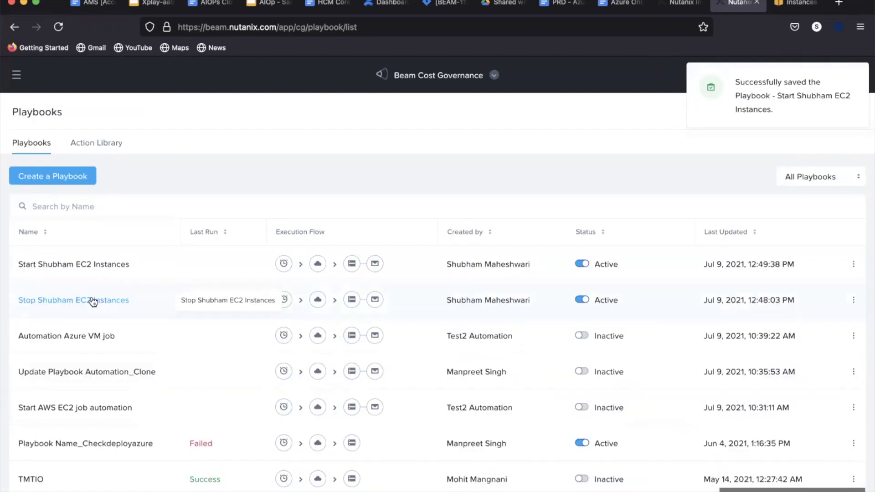
left_click(91, 298)
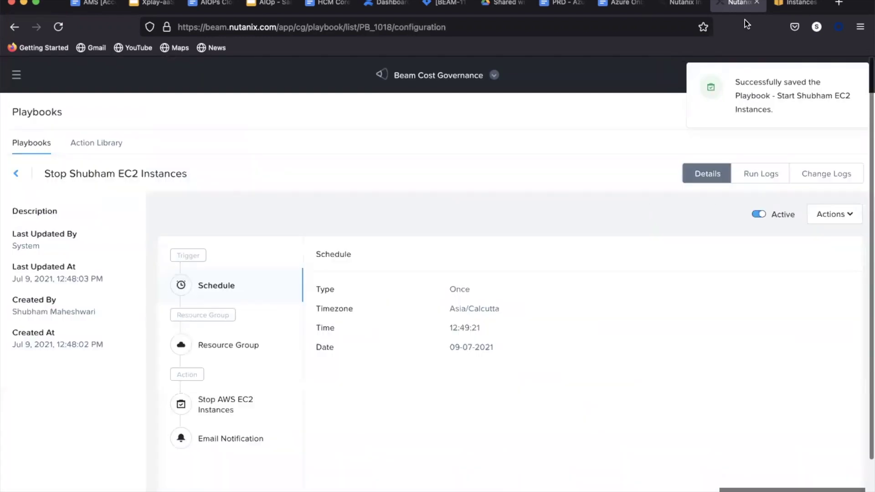
- Remove the running filter to confirm all three owner-tagged instances are Stopped, checking the first one's tags
left_click(777, 8)
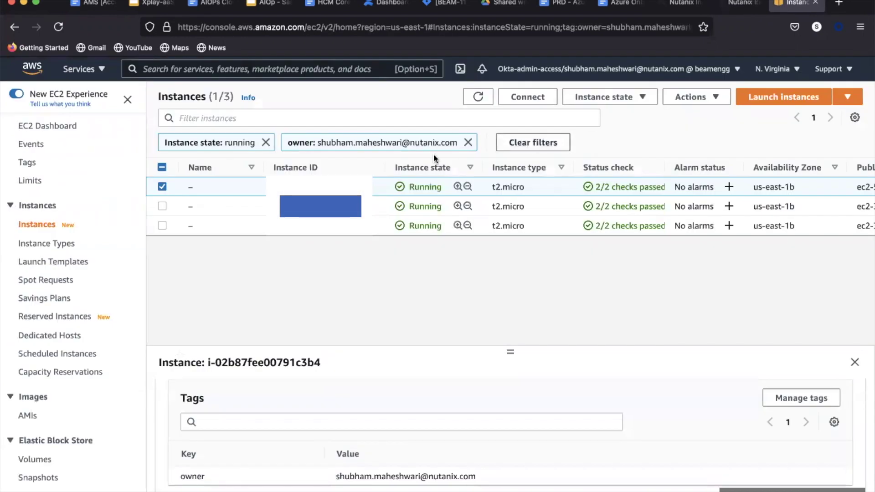
left_click(266, 143)
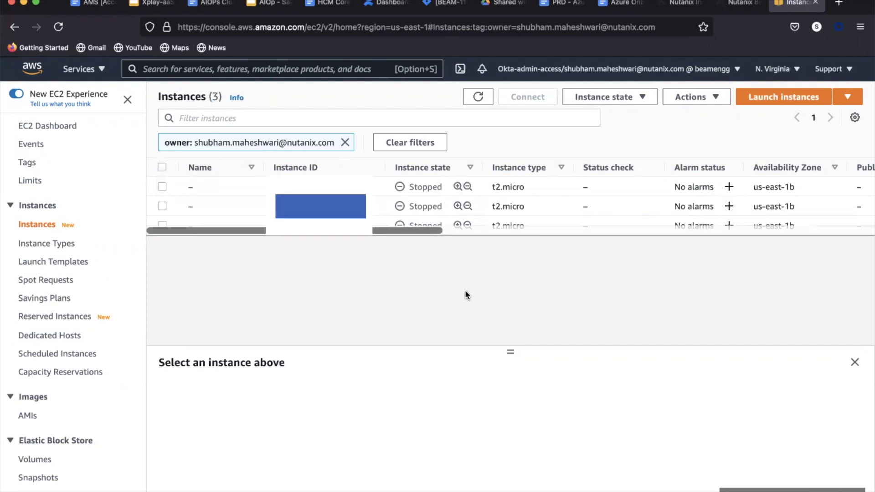
left_click(441, 185)
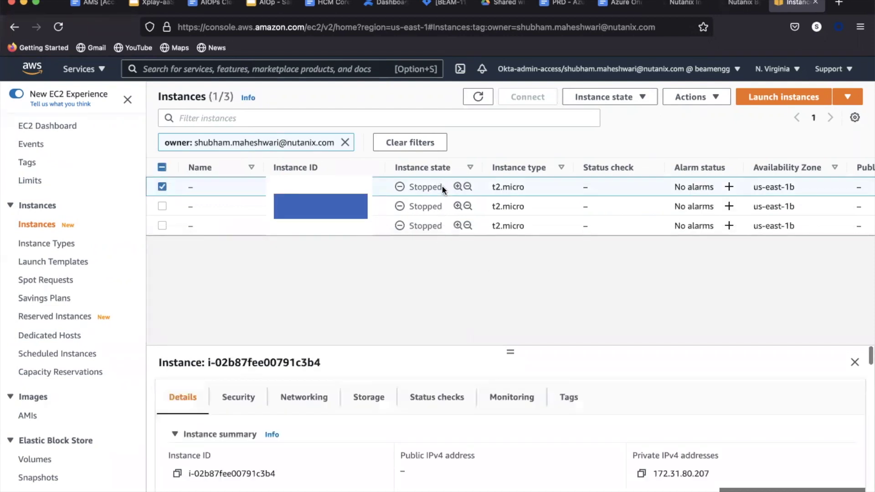
left_click(587, 400)
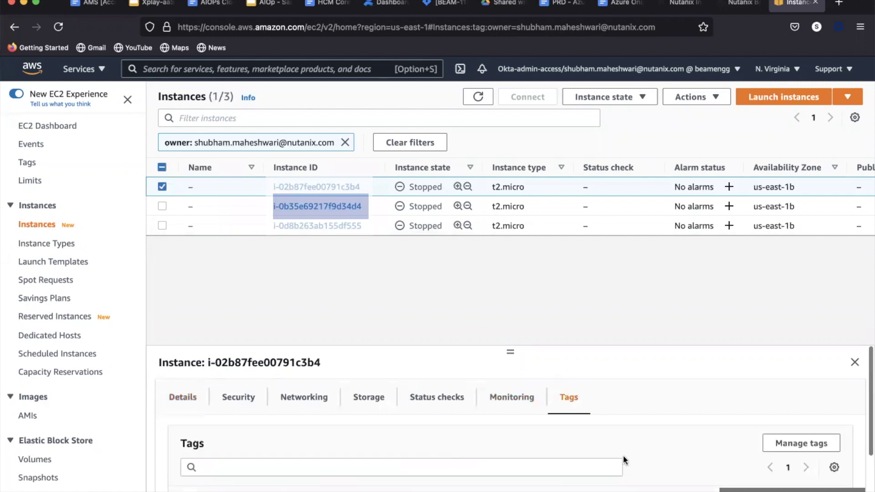
key("ctrl+shift+Tab")
scroll(496, 235, "down", 10)
- Review the successful run's output and logs, then close the execution details
left_click_drag(496, 235, 651, 223)
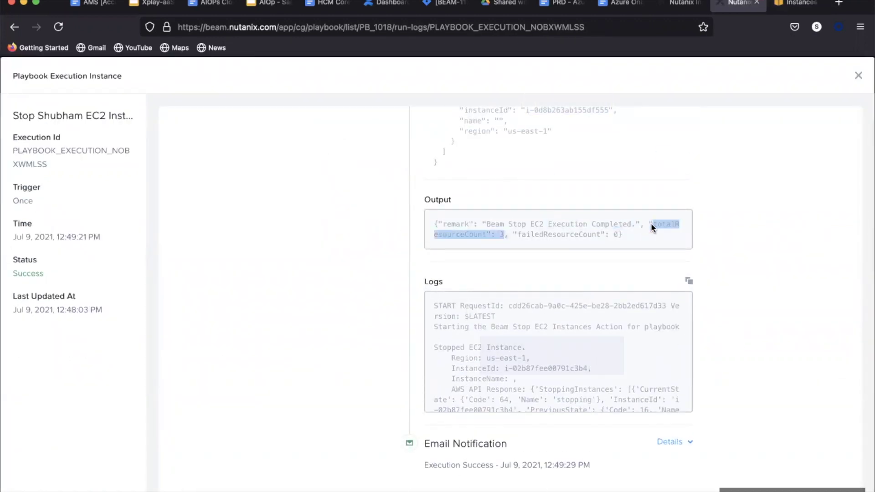
scroll(551, 356, "down", 5)
scroll(559, 351, "down", 3)
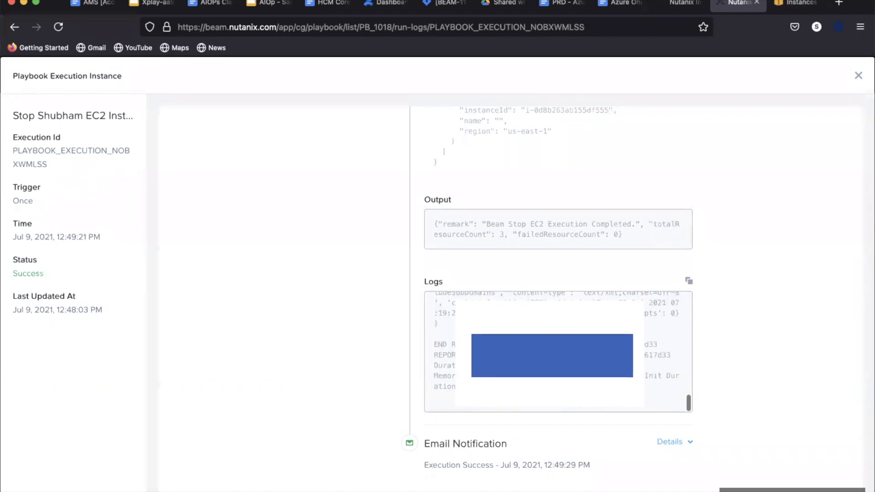
scroll(743, 320, "up", 10)
left_click(858, 75)
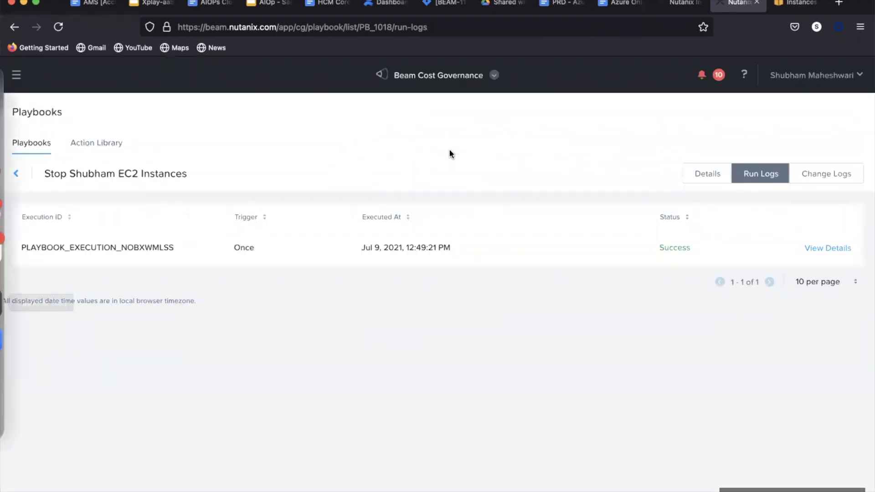
- Check the notification email for the playbook name and SUCCESS status, then return to Playbooks
left_click(35, 260)
left_click_drag(424, 160, 521, 160)
double_click(617, 159)
key("super+Tab")
left_click(16, 173)
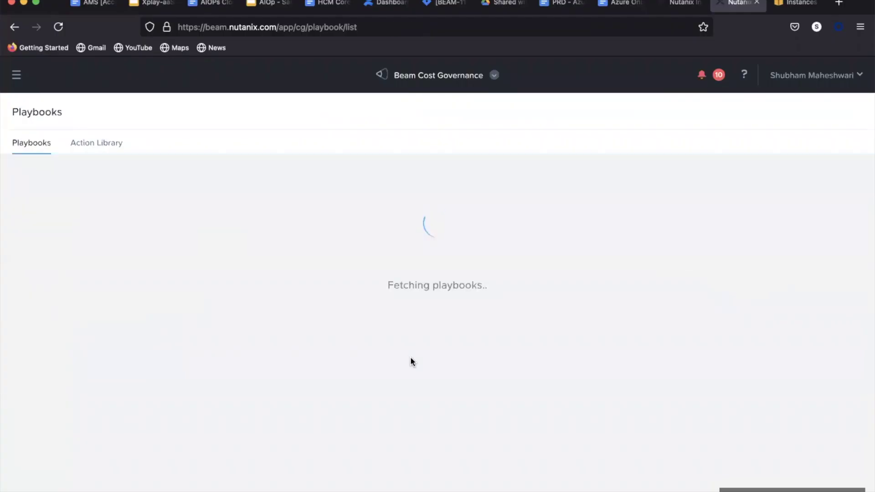
- Start a new playbook scheduled once at 12:54 pm in Asia/Calcutta IST
left_click(91, 175)
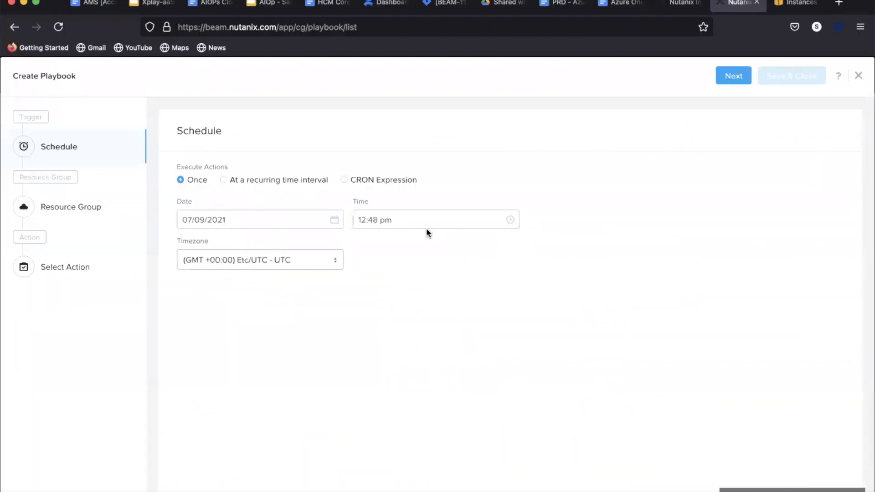
left_click(316, 259)
type("ist")
left_click(274, 336)
left_click(466, 219)
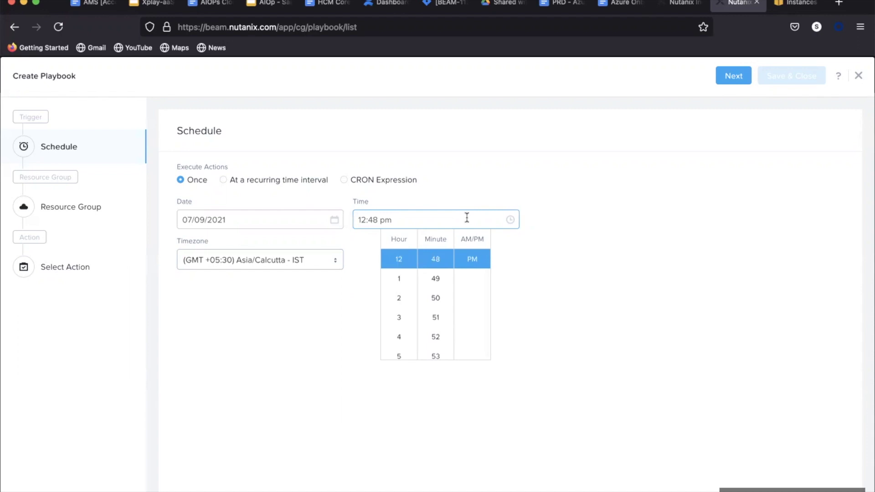
scroll(435, 319, "down", 2)
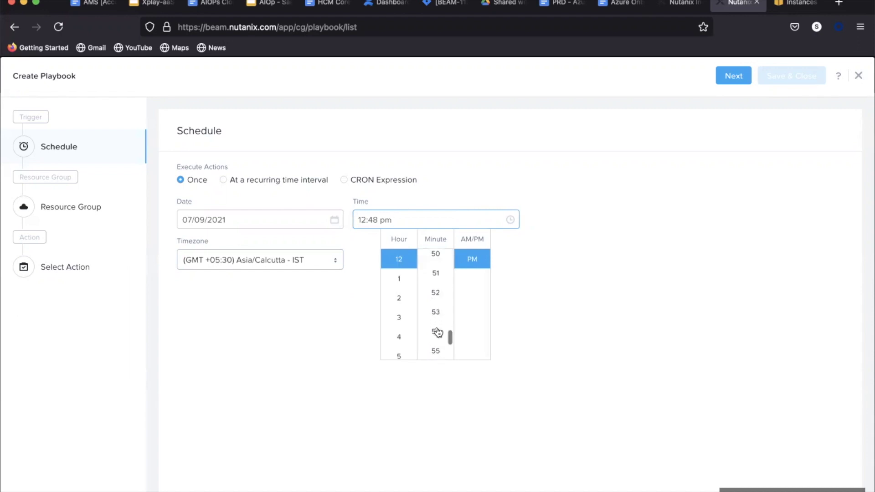
left_click(438, 332)
- Target EC2 in the Beam Engg AWS account, US East (N. Virginia), tagged owner with your email
left_click(71, 212)
left_click(255, 201)
left_click(256, 224)
left_click(269, 244)
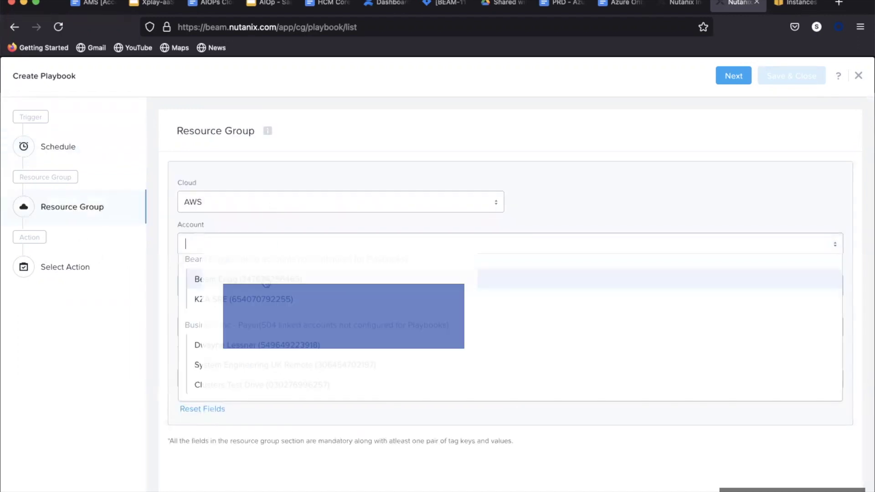
left_click(228, 279)
left_click(238, 286)
left_click(237, 305)
left_click(237, 327)
left_click(230, 387)
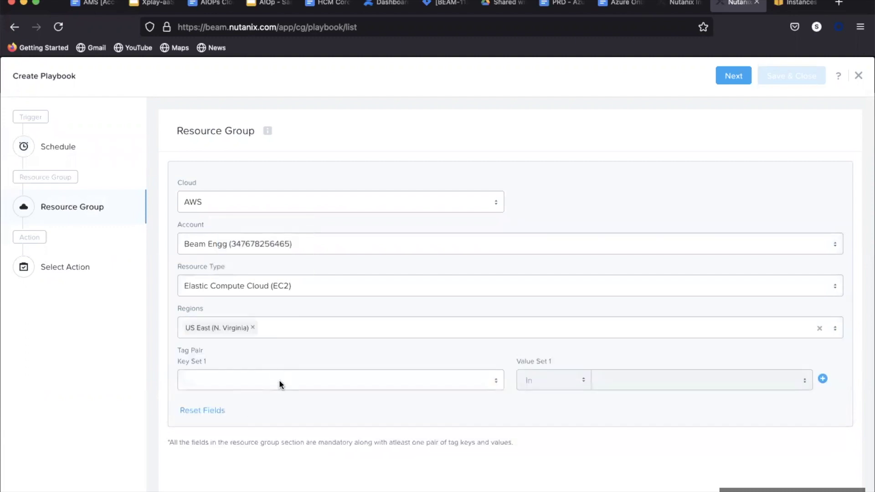
left_click(279, 379)
left_click(229, 273)
left_click(657, 383)
left_click(602, 419)
left_click(65, 266)
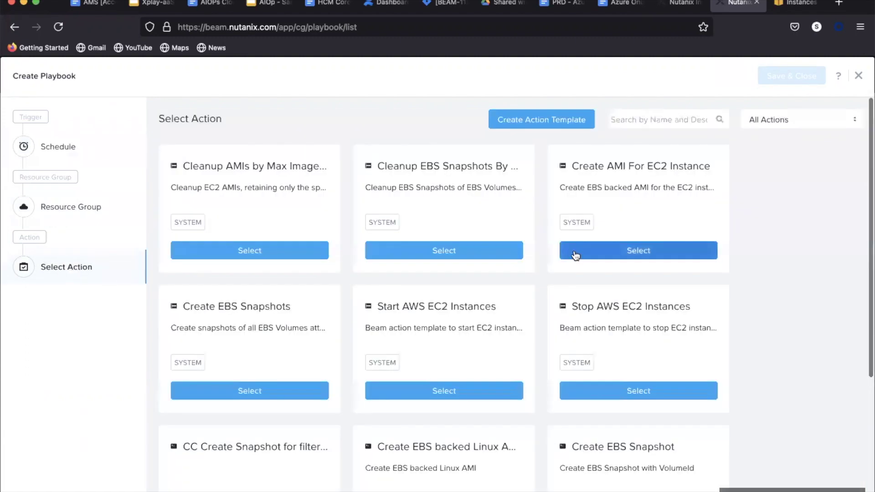
- Choose Start AWS EC2 Instances with Lambda in US East (N. Virginia) and paste the role ARN
left_click(661, 119)
type("start")
left_click(261, 250)
left_click(310, 214)
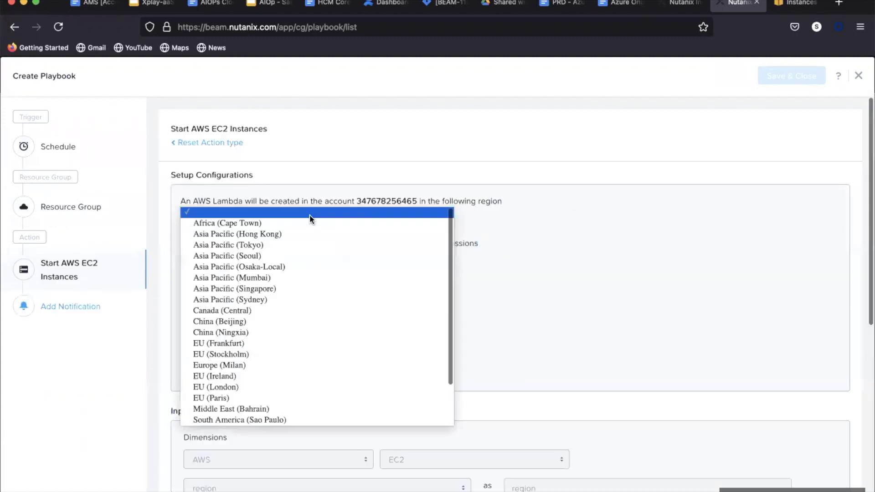
scroll(291, 374, "down", 3)
left_click(276, 387)
left_click(252, 360)
key("super+v")
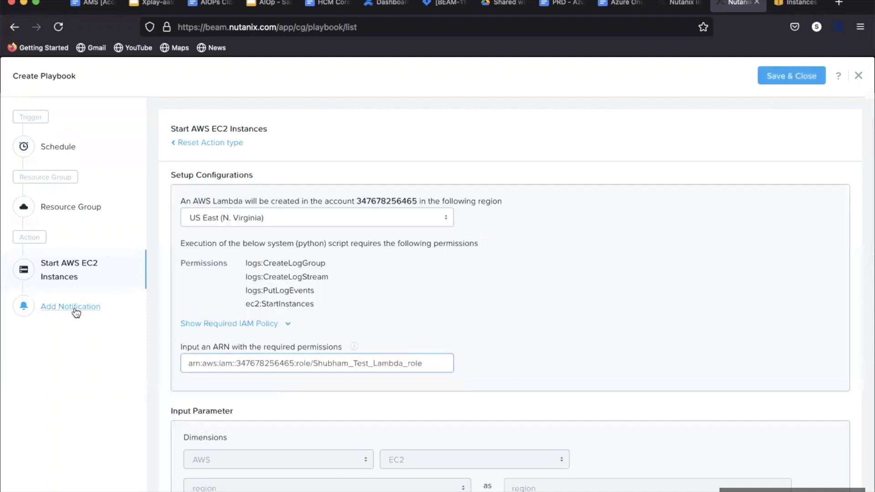
- Add an email notification to yourself with subject 'Start EC2 Instances Playbook Execution'
left_click(73, 306)
left_click(269, 249)
left_click(291, 199)
type("shubham")
left_click(256, 217)
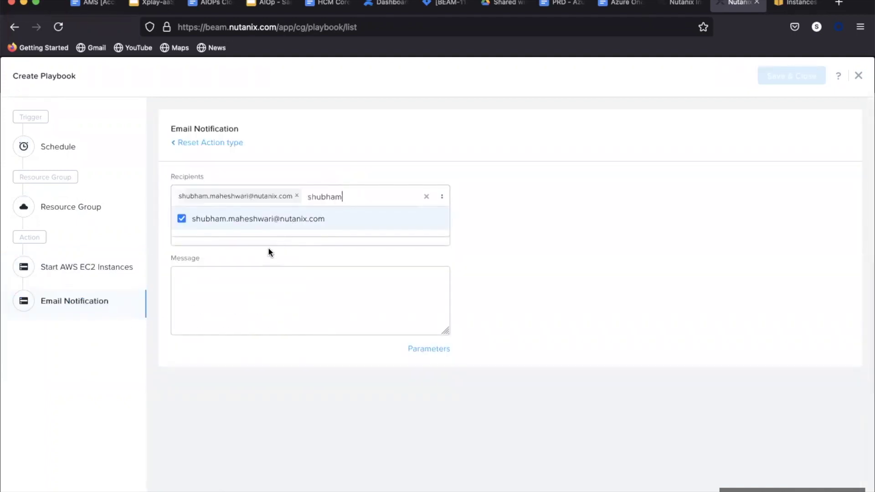
left_click(268, 238)
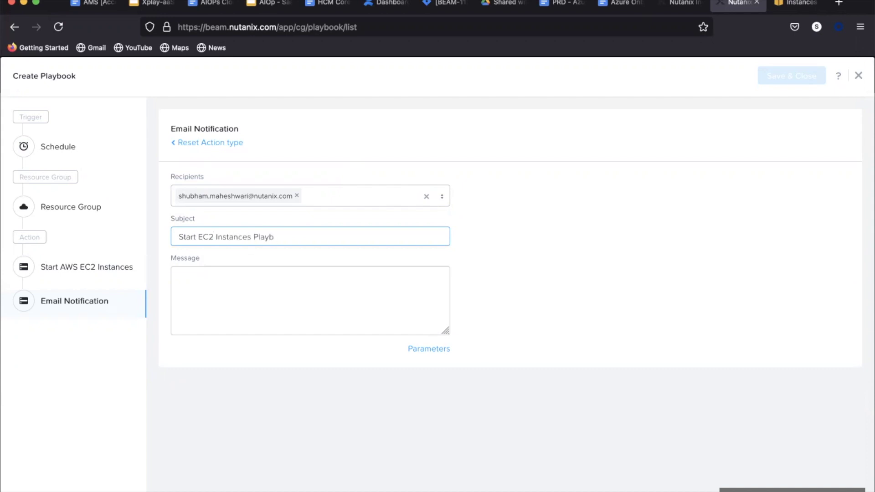
type("Start EC2 Instances Playbook Execution")
- Write the message 'Playbook:' plus the playbook name parameter and ', executed with s'
left_click(269, 289)
type("Pla")
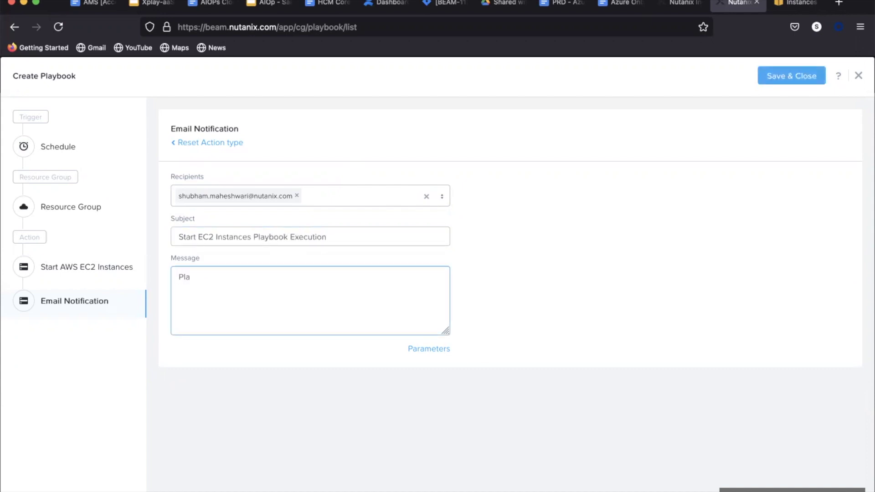
type("ybook:")
left_click(429, 348)
left_click(492, 267)
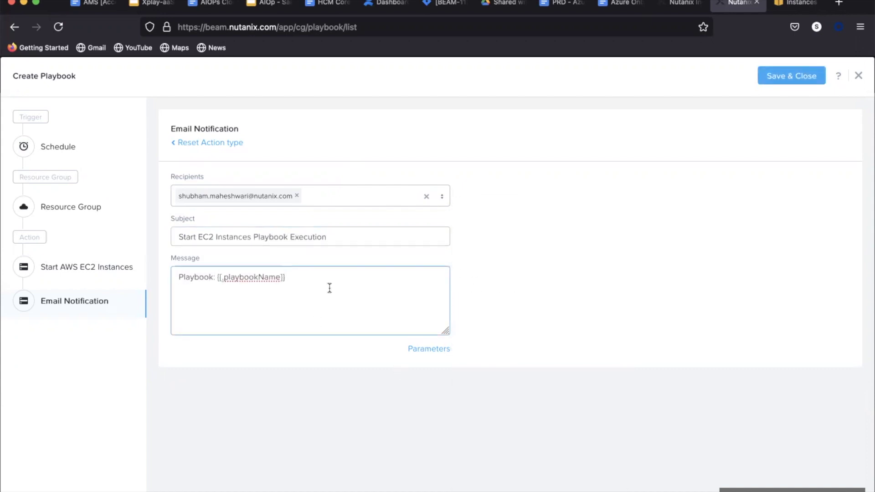
type(", executed with s")
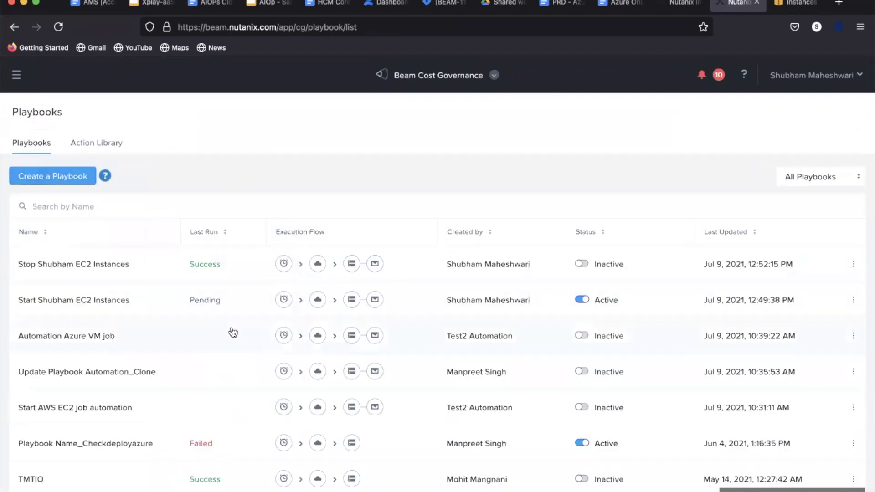
- Open the start playbook's details to check its Once, 12:54:09 Asia/Calcutta schedule
mouse_move(208, 302)
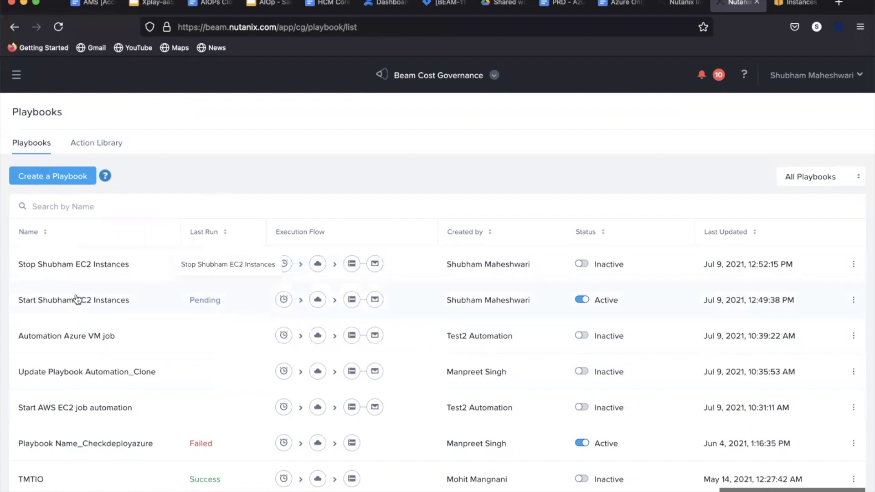
left_click(74, 301)
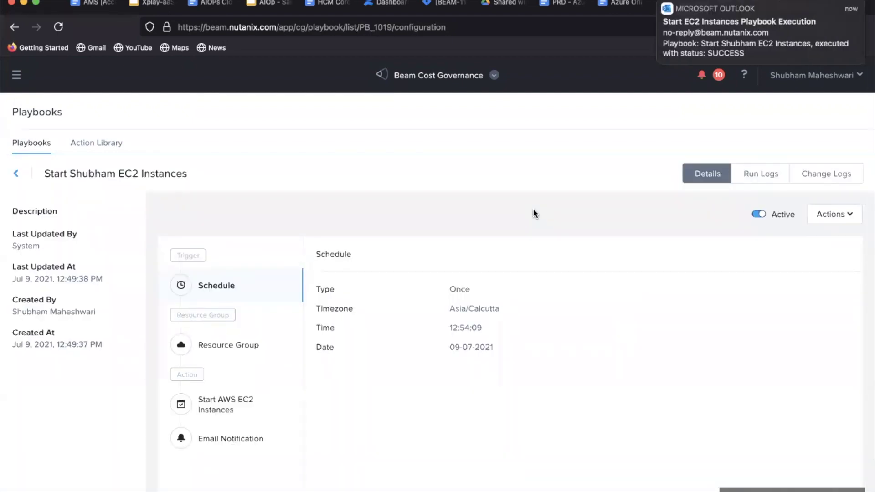
- Open the EC2 playbook's SUCCESS email and highlight its result line and playbook name
left_click(716, 34)
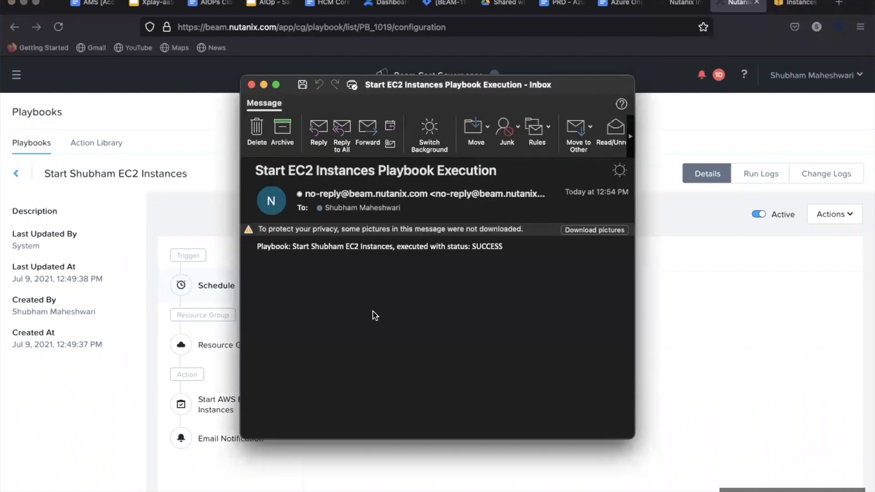
left_click_drag(257, 246, 510, 248)
left_click(448, 246)
left_click_drag(393, 246, 293, 249)
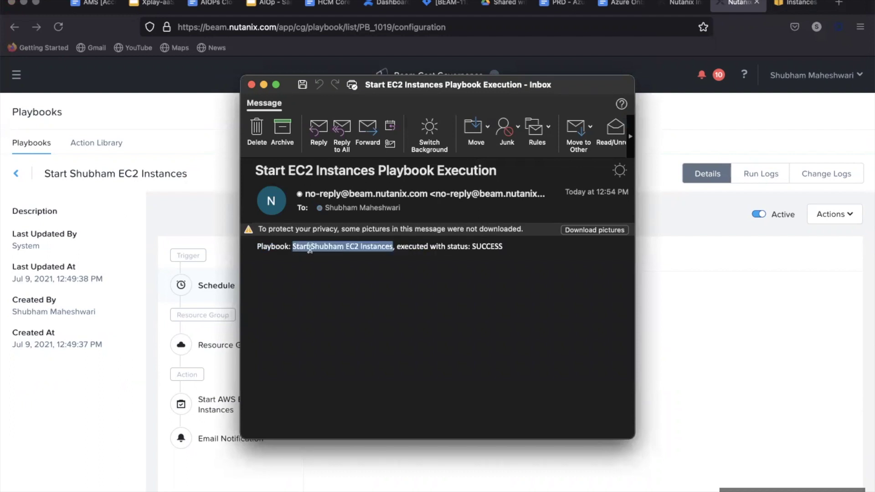
- Reload the AWS EC2 instances list to check the instances' state
left_click(716, 256)
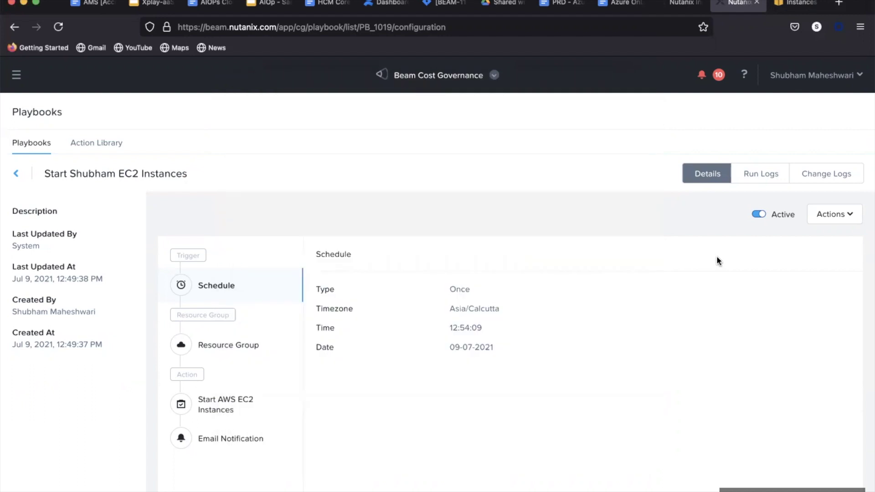
left_click(795, 4)
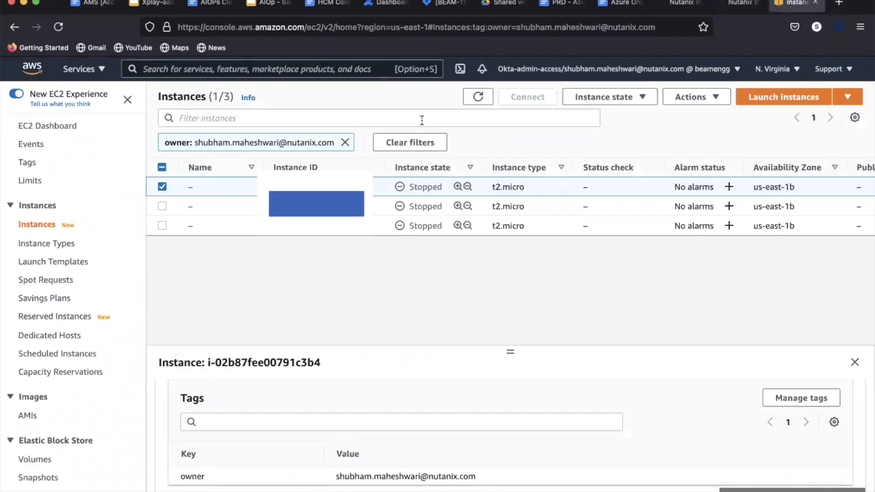
left_click(477, 97)
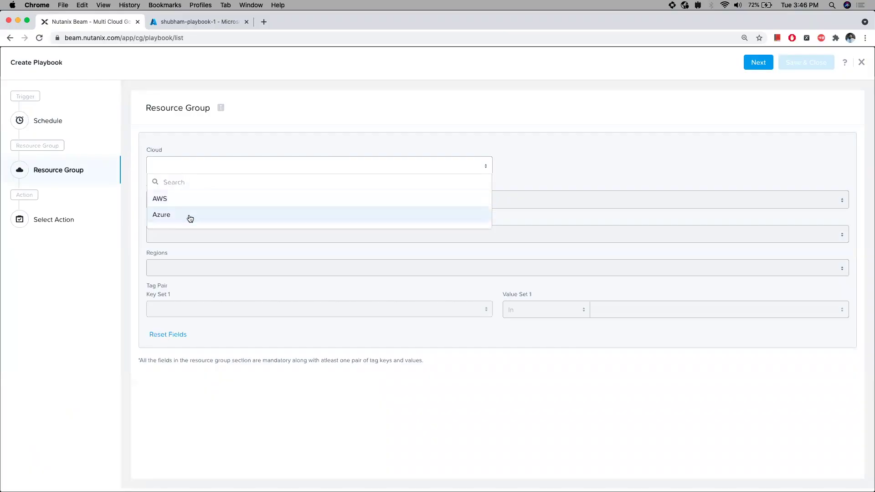
- Target cloud Azure, account Xi Beam Cost Governance, resource type Virtual Machine (VM), checking the VM's region
left_click(190, 216)
left_click(200, 204)
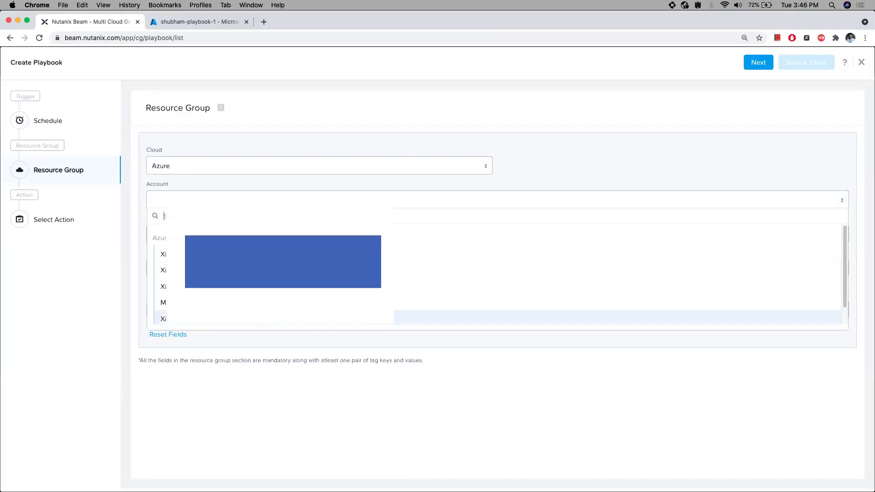
left_click(211, 319)
left_click(210, 228)
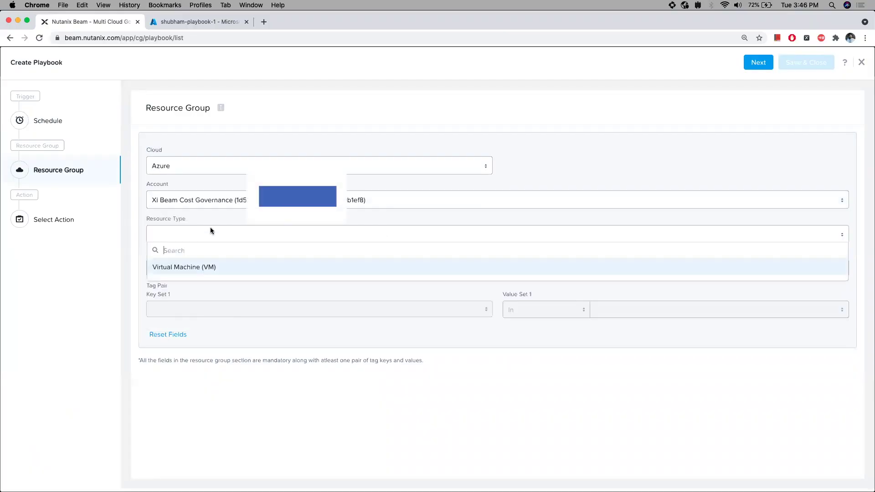
left_click(203, 266)
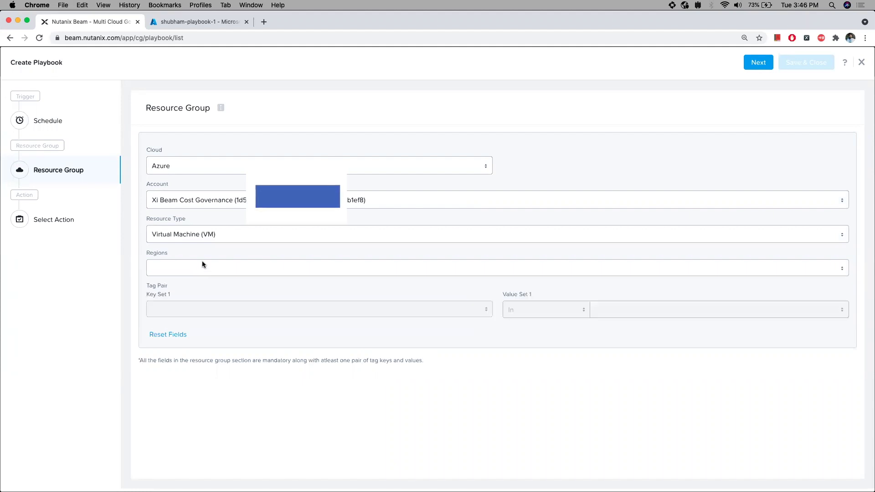
left_click(197, 272)
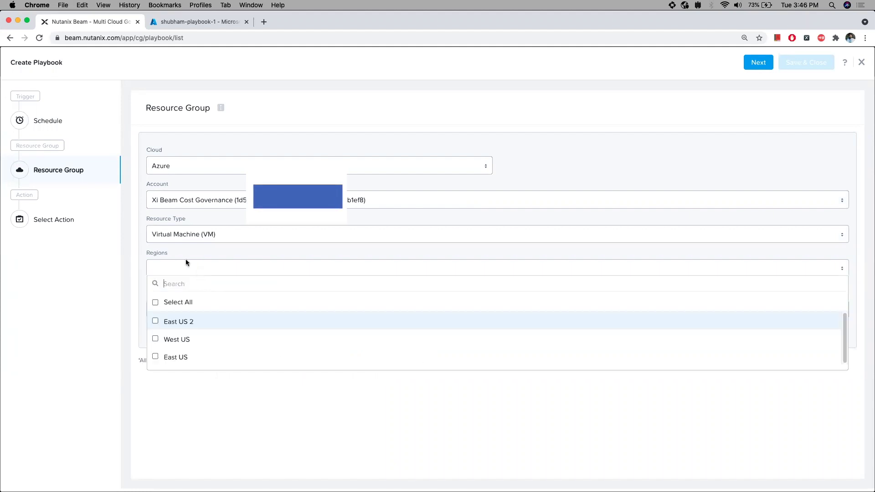
left_click(207, 22)
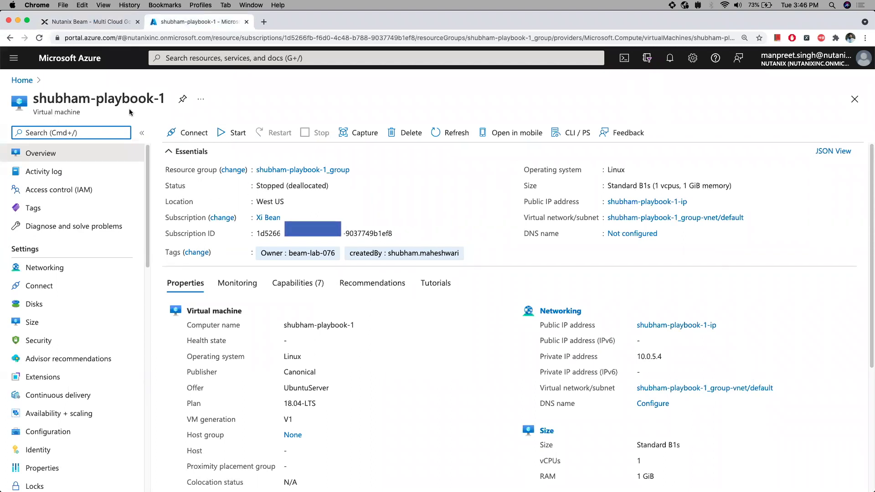
key("ctrl+shift+Tab")
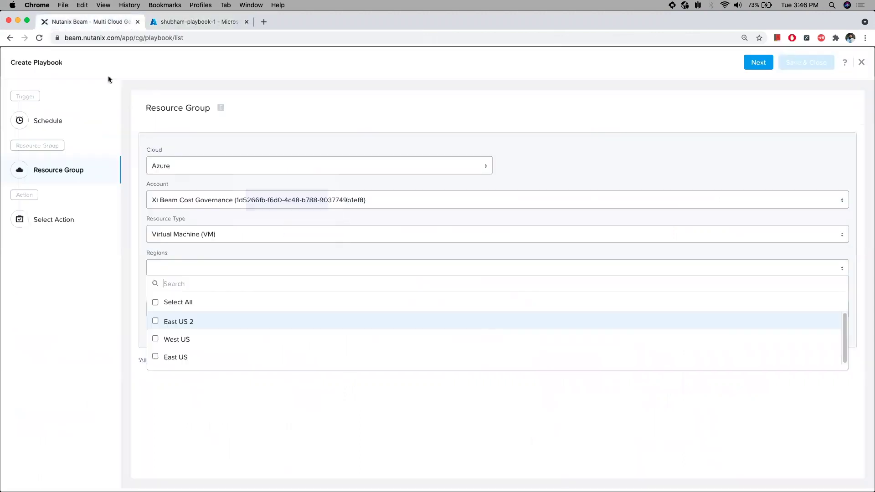
- Limit the Azure VMs to the West US region, tagged createdBy with the creator's user name
left_click(171, 339)
left_click(78, 325)
left_click(202, 309)
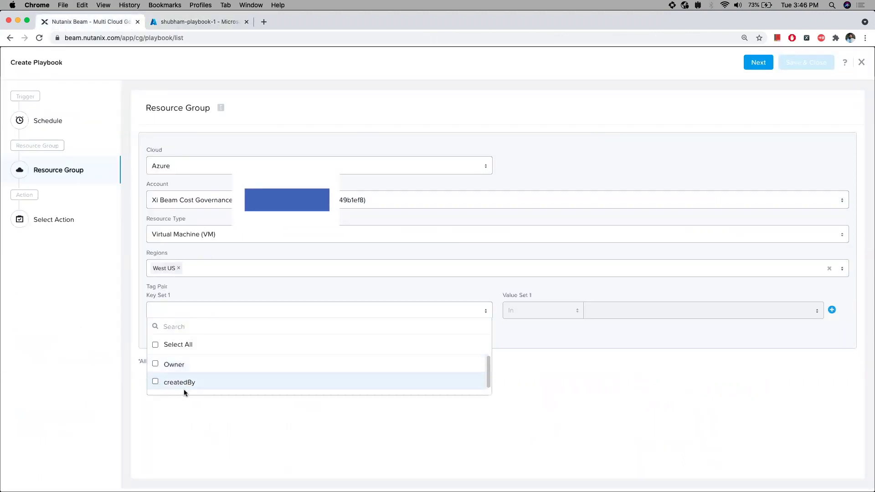
left_click(251, 389)
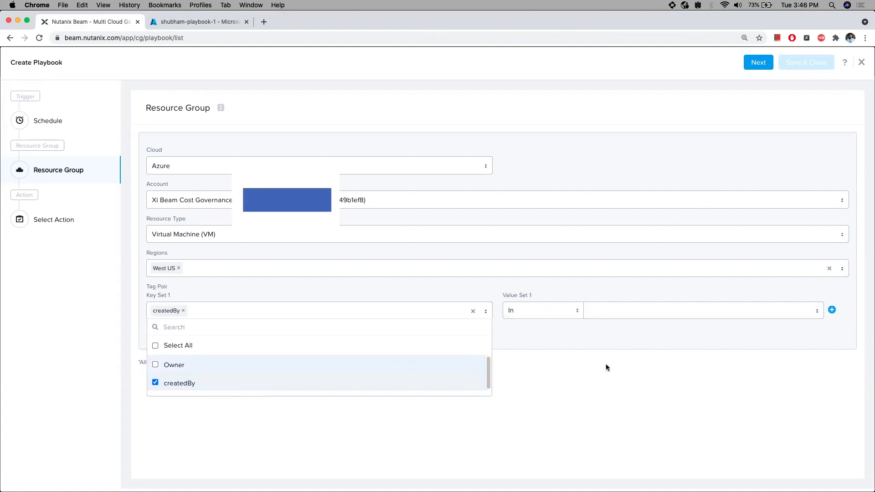
left_click(605, 364)
left_click(659, 310)
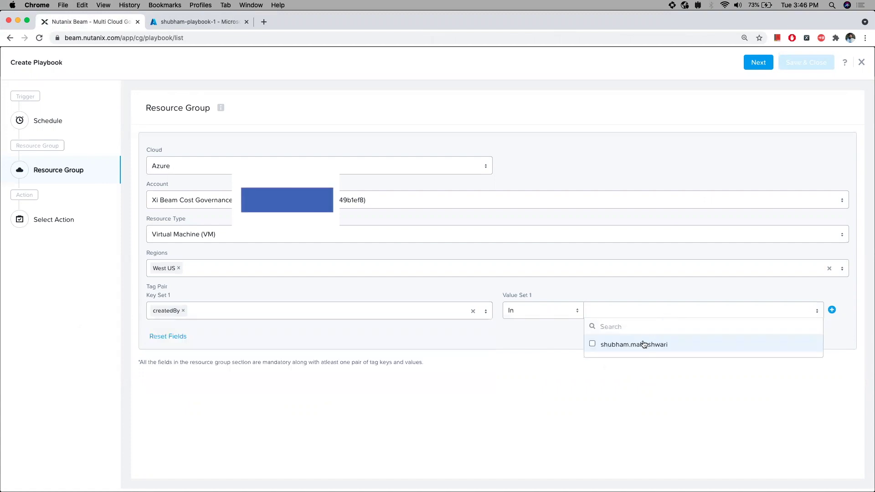
left_click(643, 344)
left_click(519, 390)
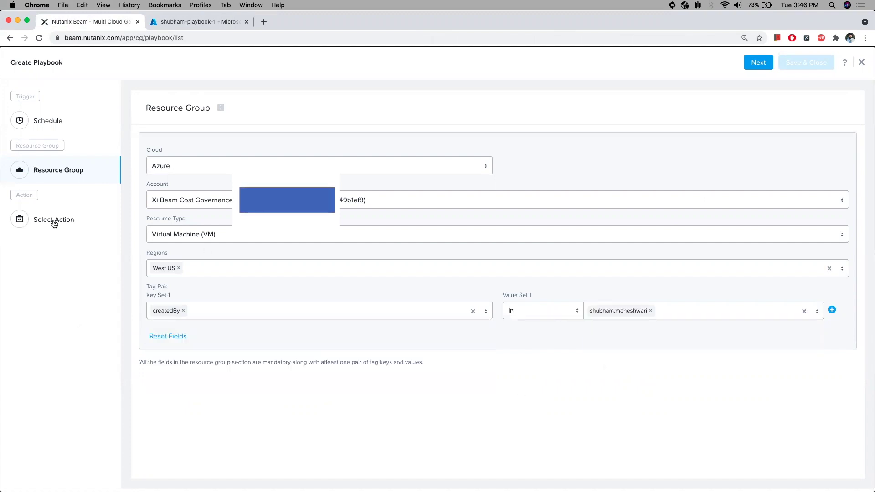
- Advance the wizard, then open the EC2 playbook's successful run log details
left_click(747, 64)
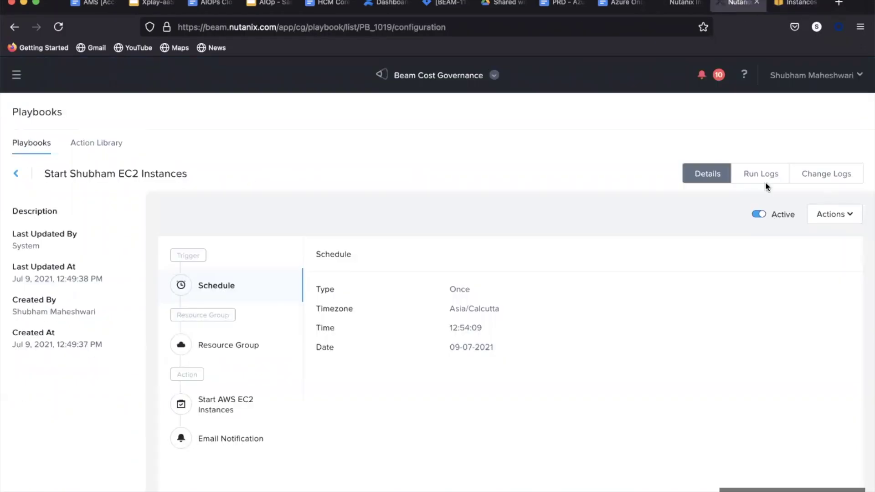
left_click(765, 181)
left_click(823, 248)
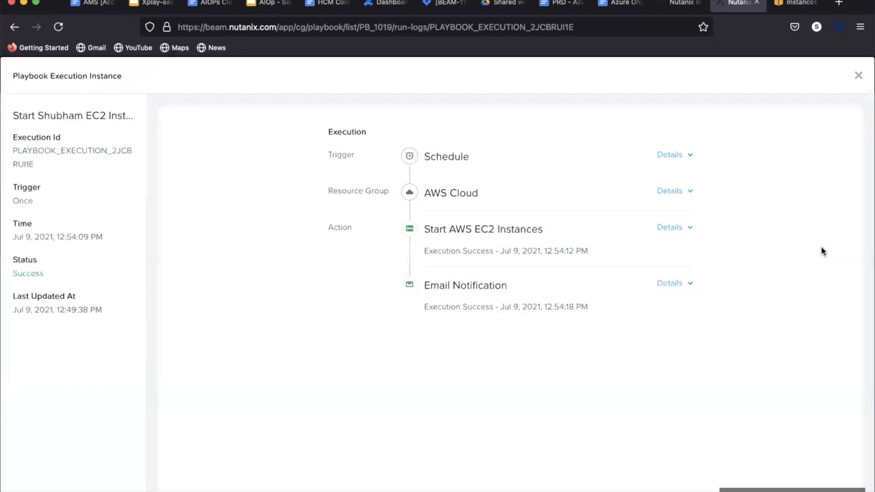
- Review the Start AWS EC2 Instances output showing 3 resources started, then discard the playbook draft
left_click(672, 226)
left_click(686, 306)
scroll(633, 287, "down", 5)
double_click(666, 223)
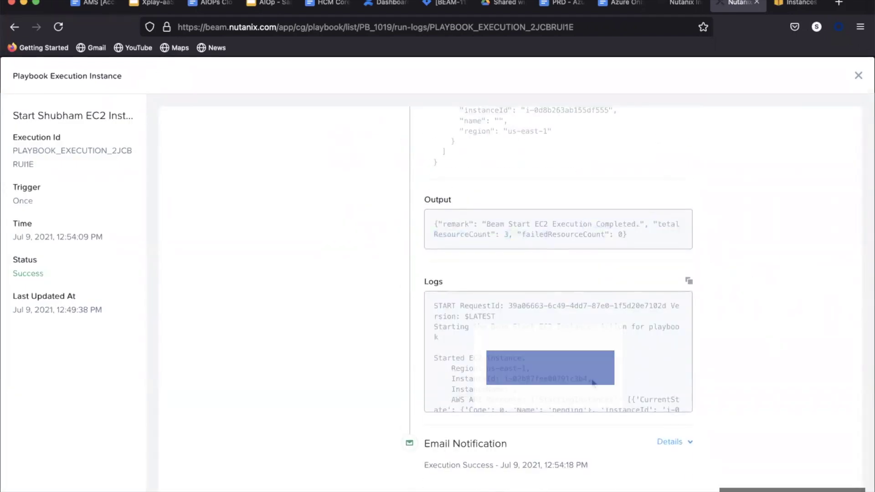
scroll(558, 351, "down", 3)
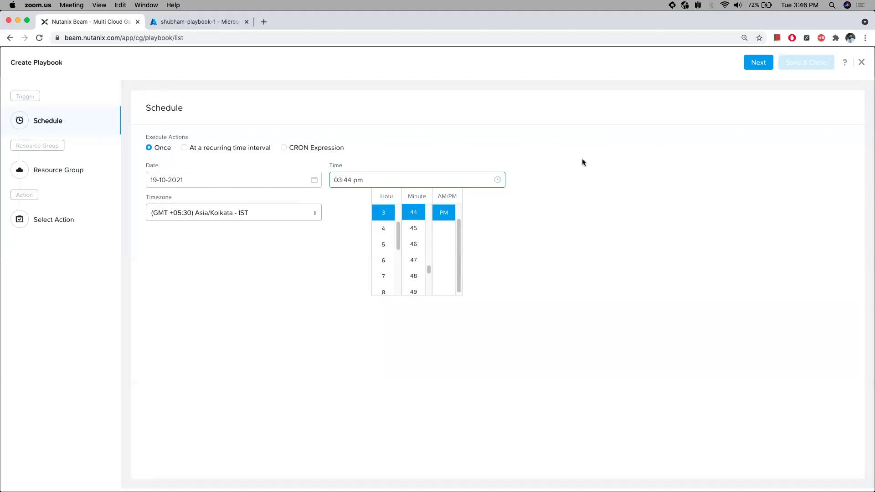
left_click(861, 62)
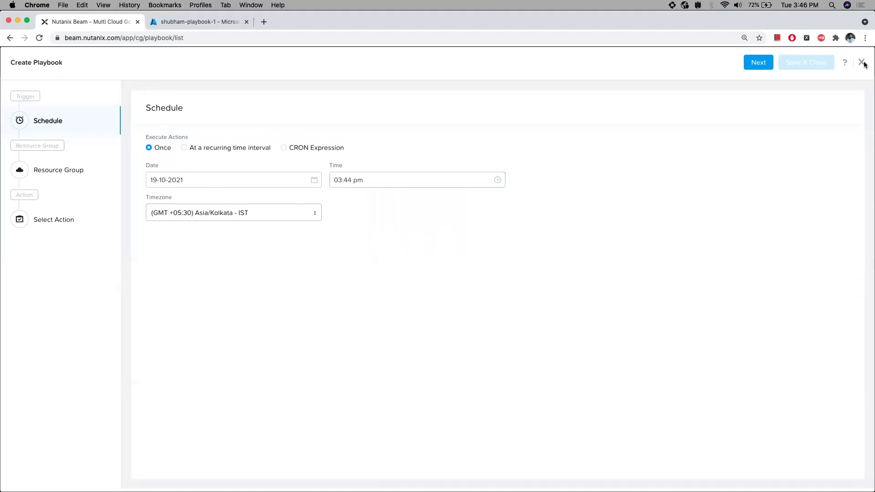
left_click(862, 62)
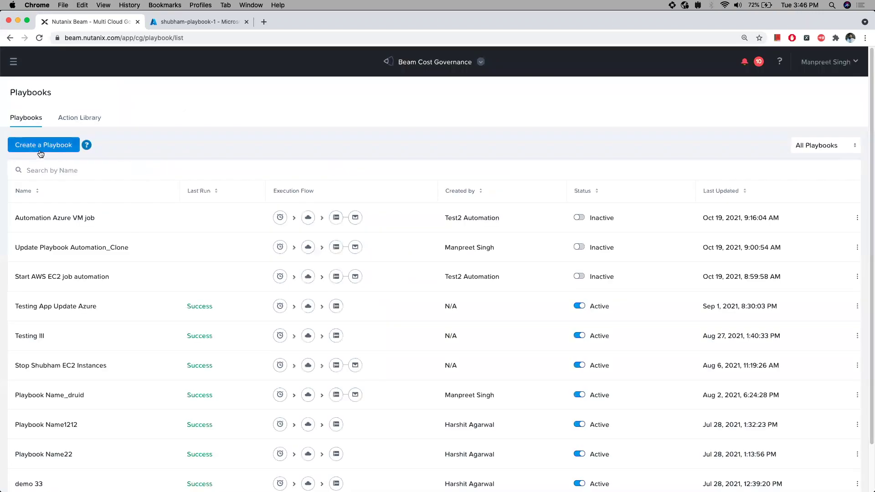
- Create a new playbook with timezone Asia/Kolkata - IST and a one-time run at 03:54 pm
left_click(43, 149)
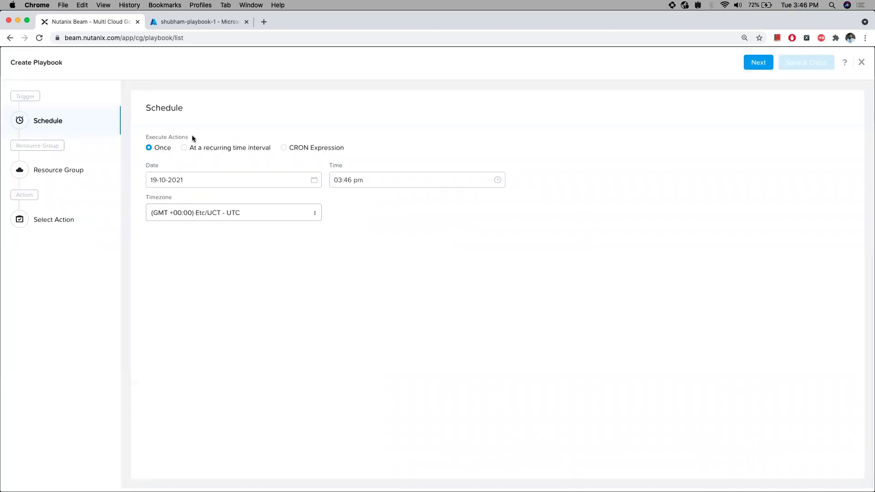
left_click(279, 212)
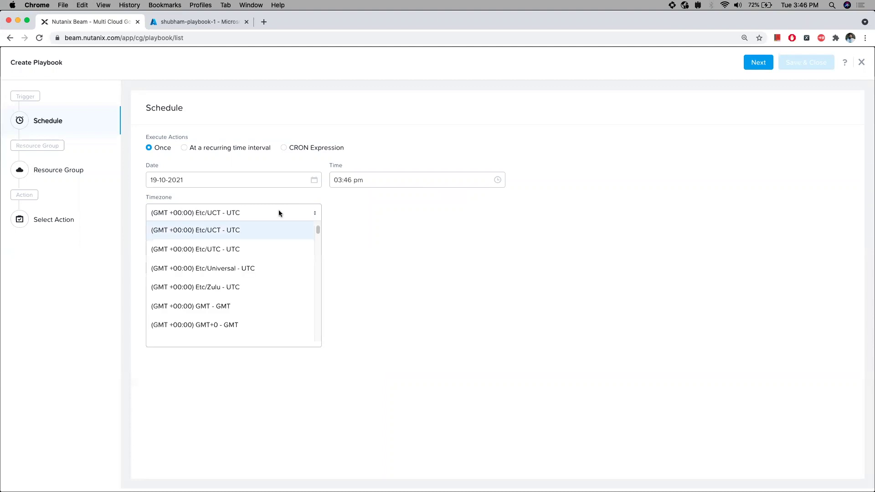
type("kol")
key("Return")
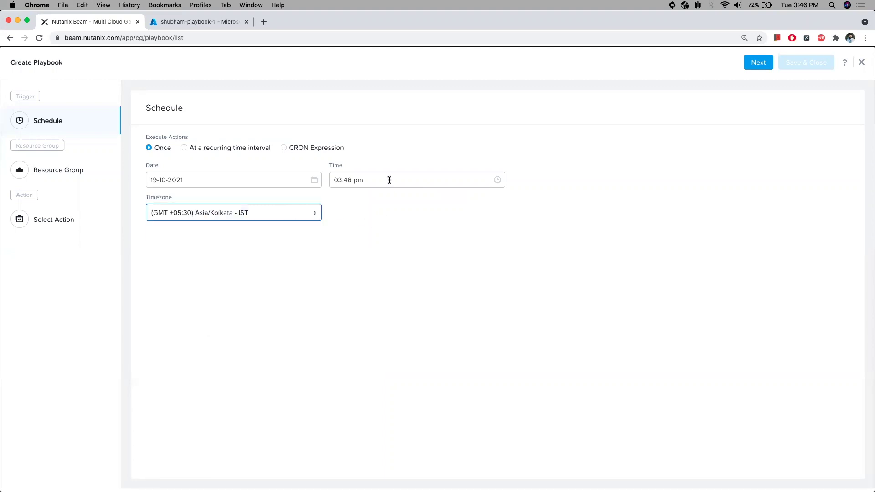
left_click(401, 179)
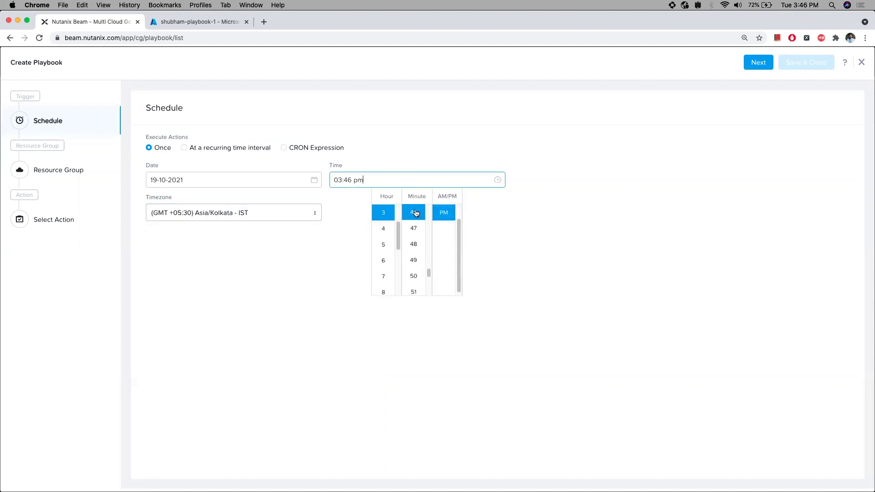
scroll(416, 262, "down", 3)
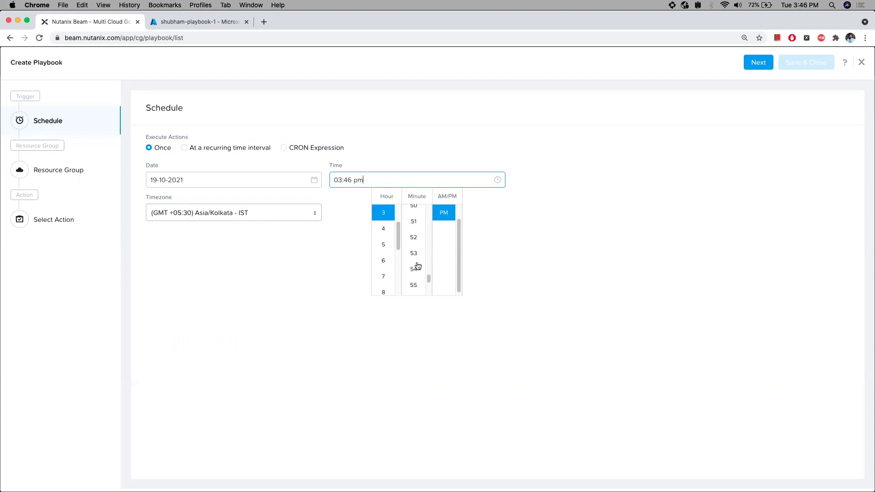
left_click(416, 268)
left_click(236, 273)
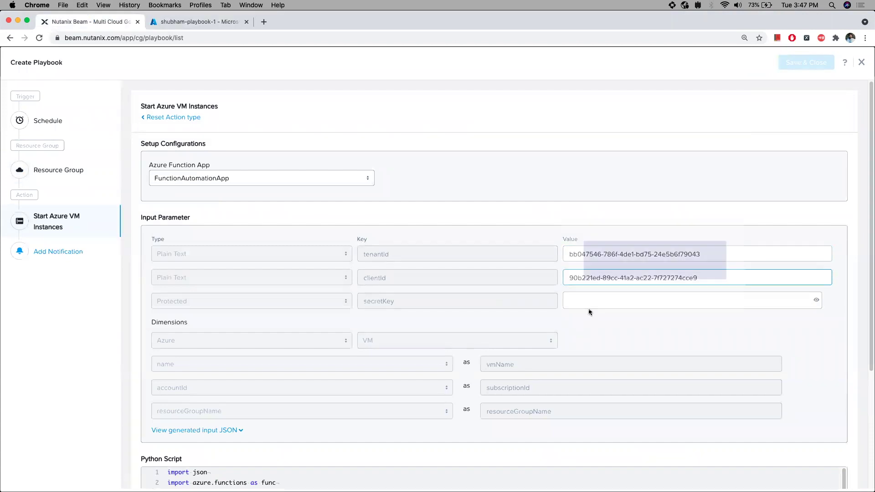
- Add an email notification step and search the recipients list for the user to notify
left_click(50, 254)
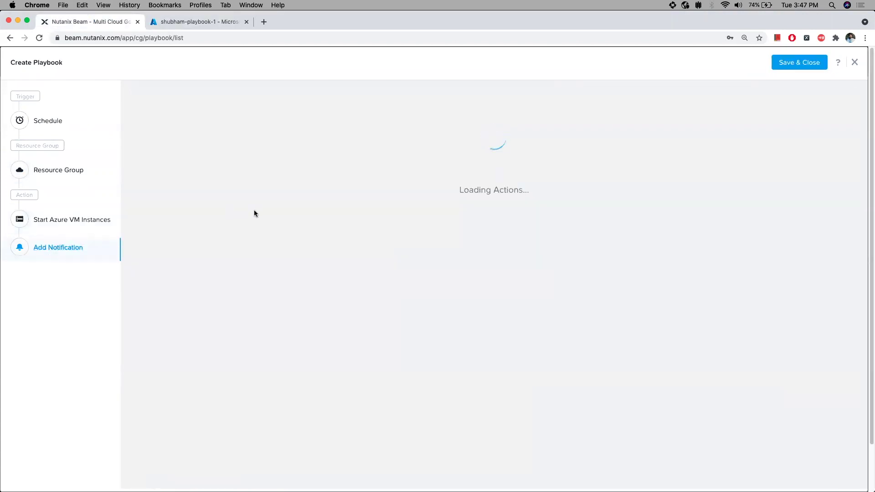
left_click(204, 200)
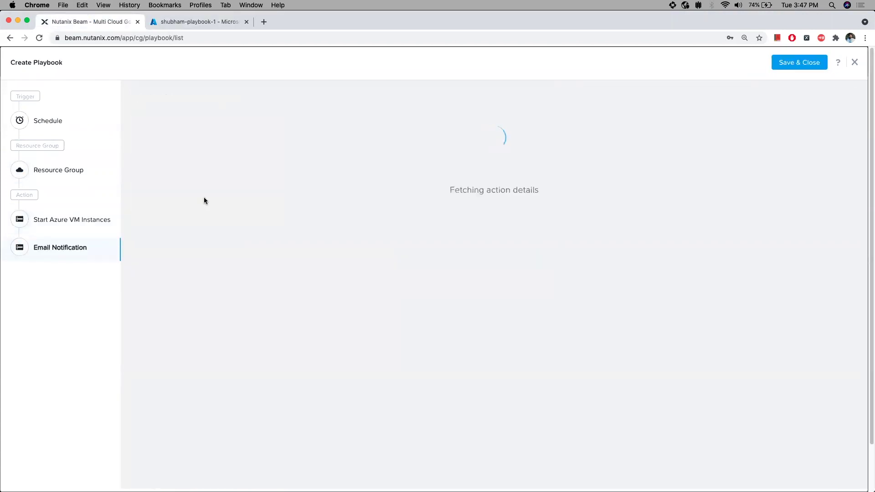
left_click(271, 162)
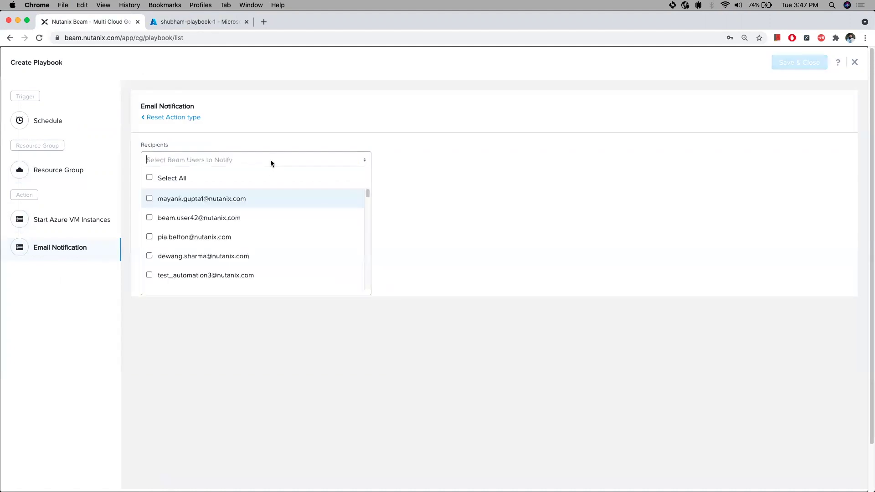
type("manp")
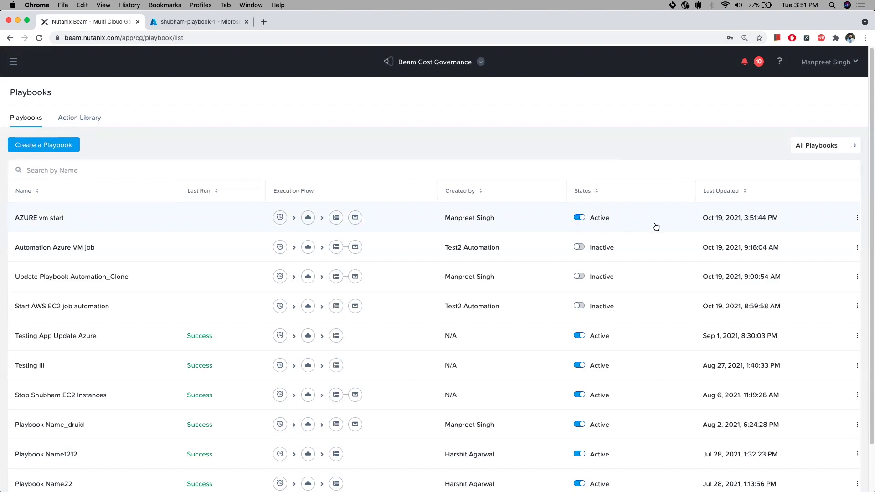
- Open the AZURE vm start playbook and switch to its Run Logs
left_click(655, 224)
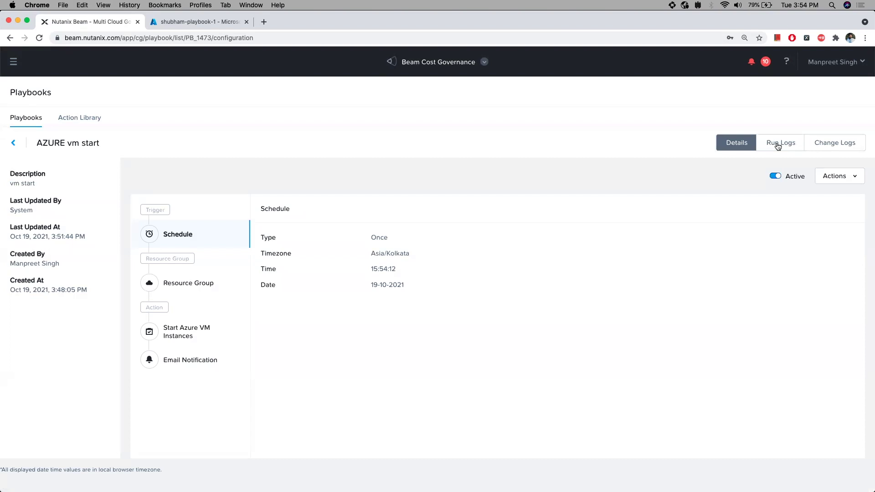
left_click(778, 147)
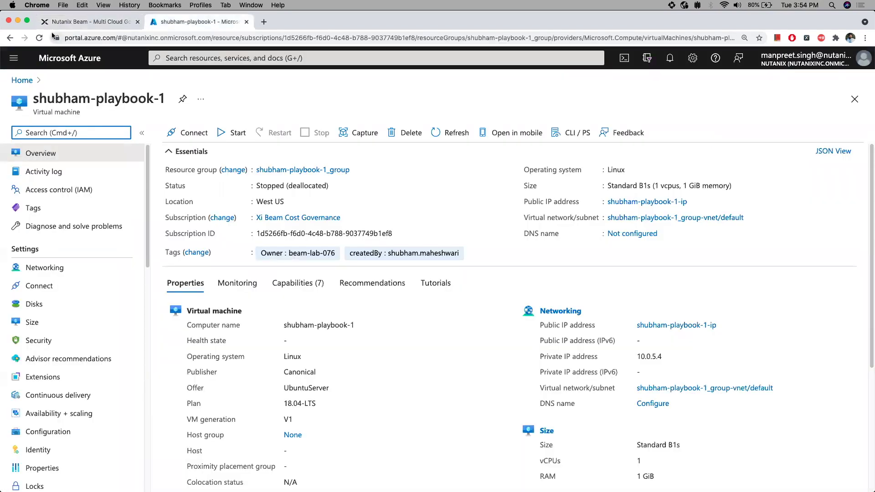
- Refresh the Azure VM page to confirm it's starting, then view the successful run's Start Azure VM Instances details
left_click(198, 21)
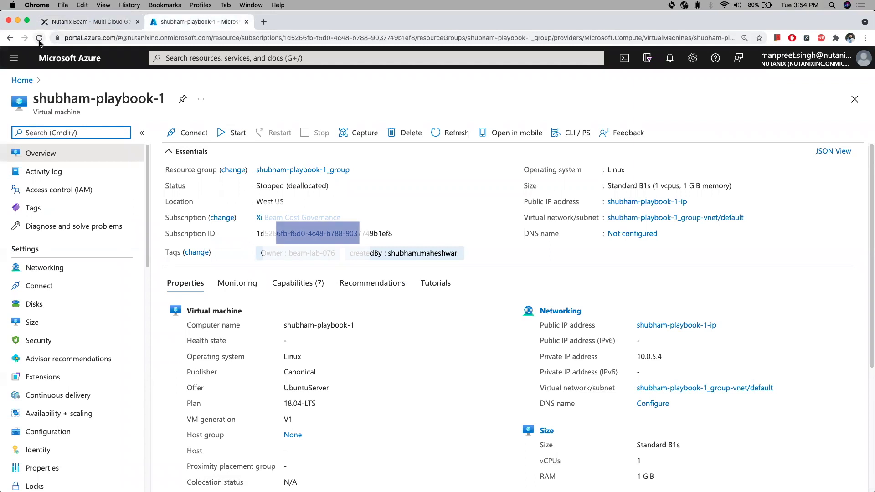
left_click(39, 39)
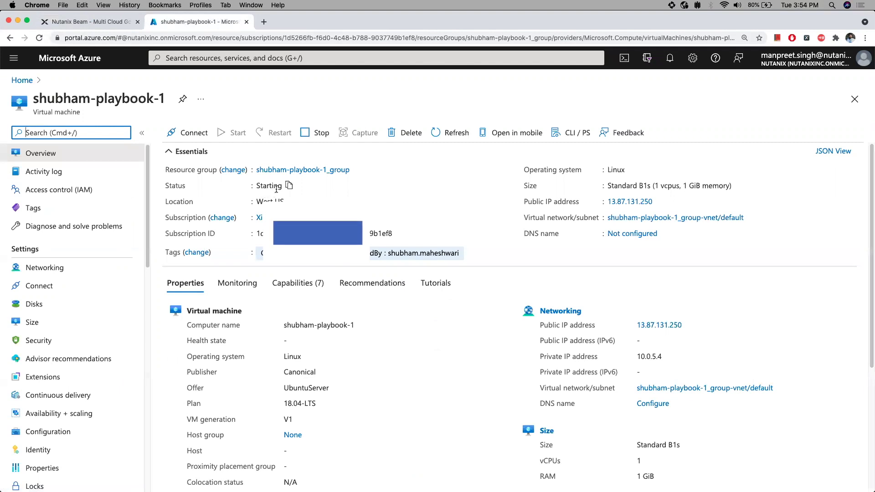
left_click(72, 25)
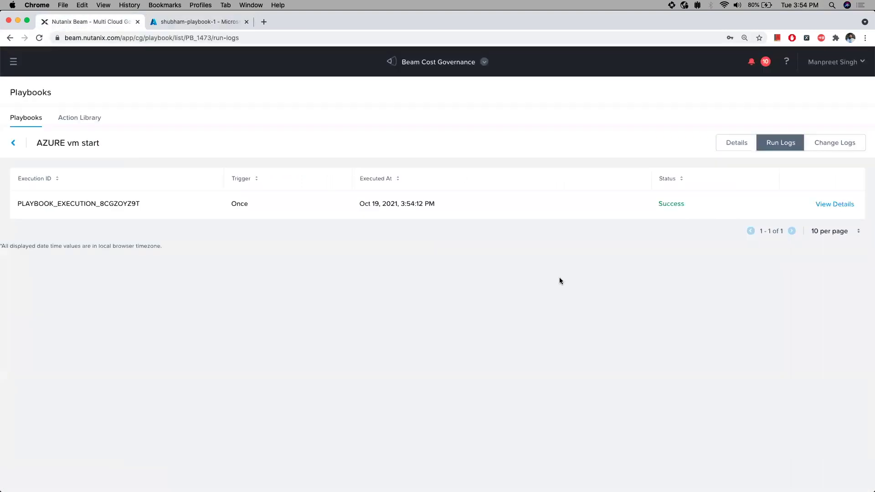
left_click(827, 204)
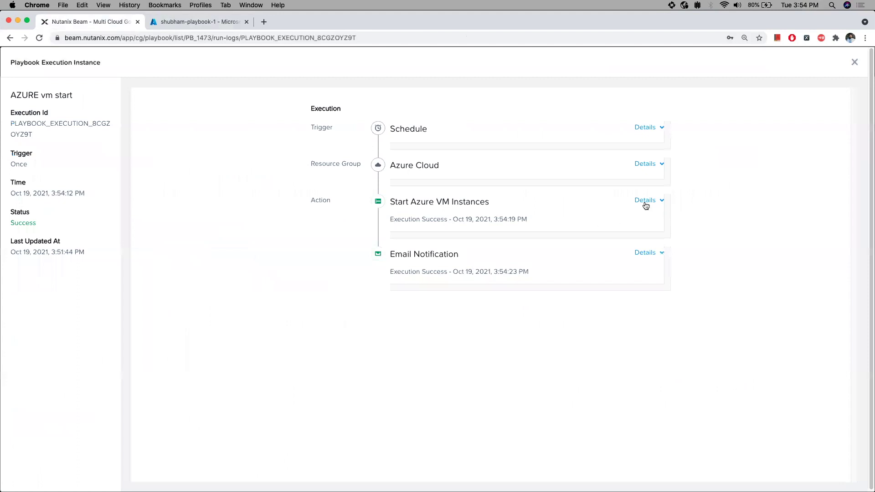
left_click(645, 203)
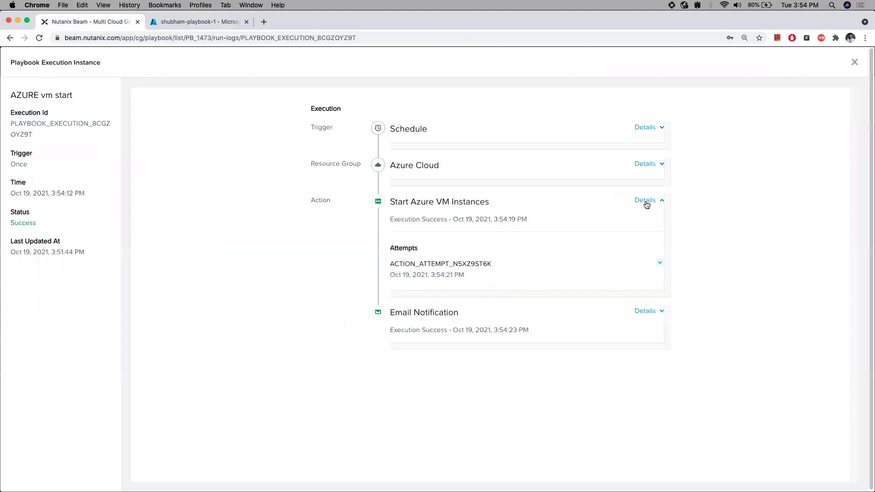
- Read the Azure VM start notification email, then begin a new playbook
key("super+Tab")
left_click(289, 184)
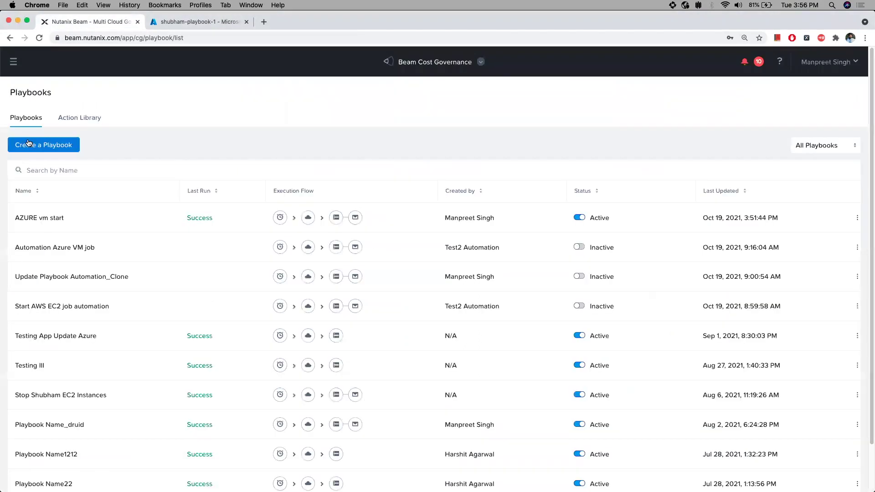
left_click(27, 141)
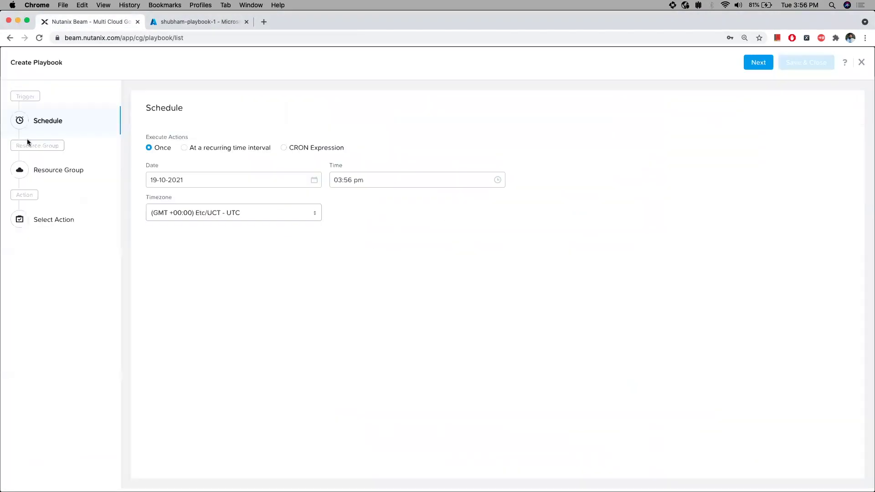
- Set the schedule timezone to Asia/Kolkata via a 'kol' search and adjust the run time
left_click(292, 221)
type("kol")
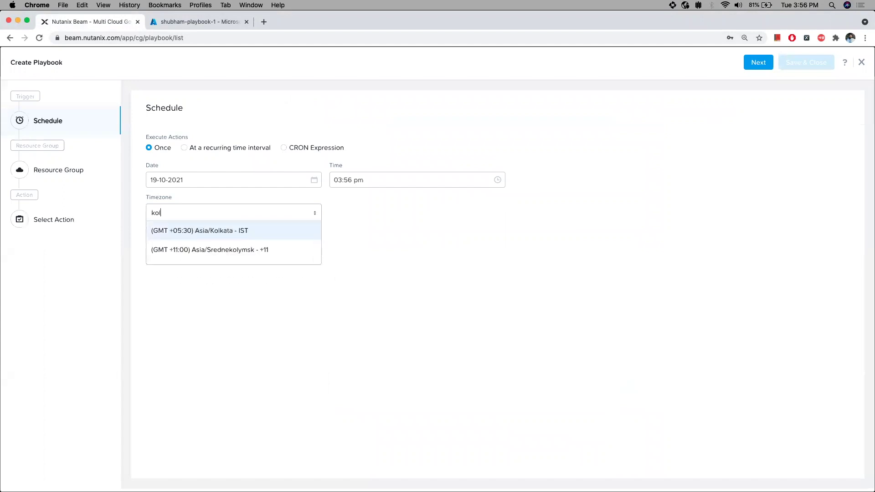
left_click(242, 231)
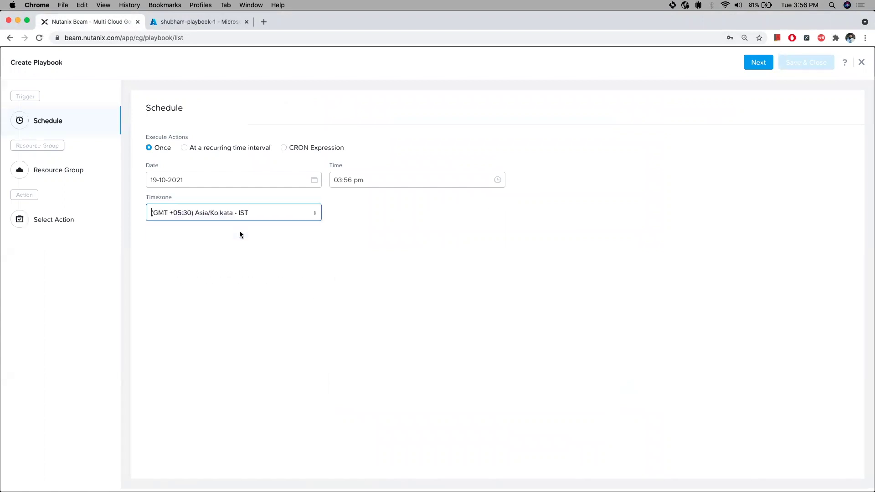
left_click(399, 182)
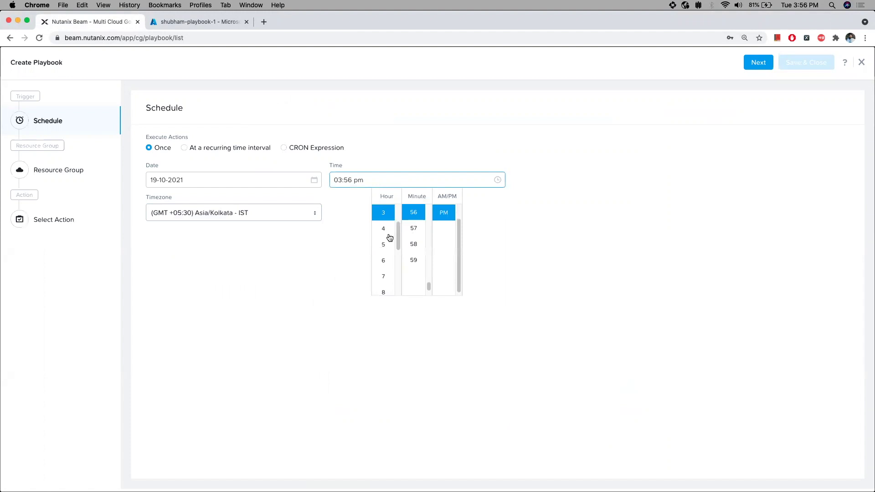
scroll(412, 230, "up", 5)
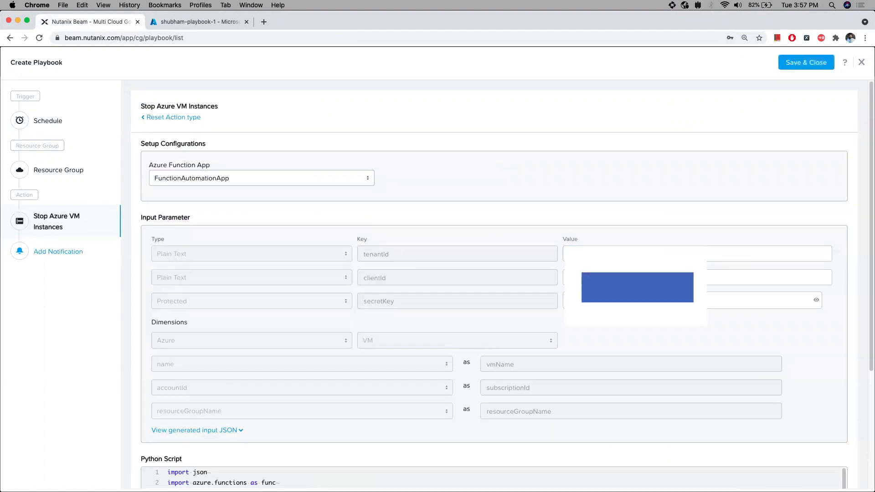
- Add an email notification to the chosen user and fill in its subject and message
left_click(59, 252)
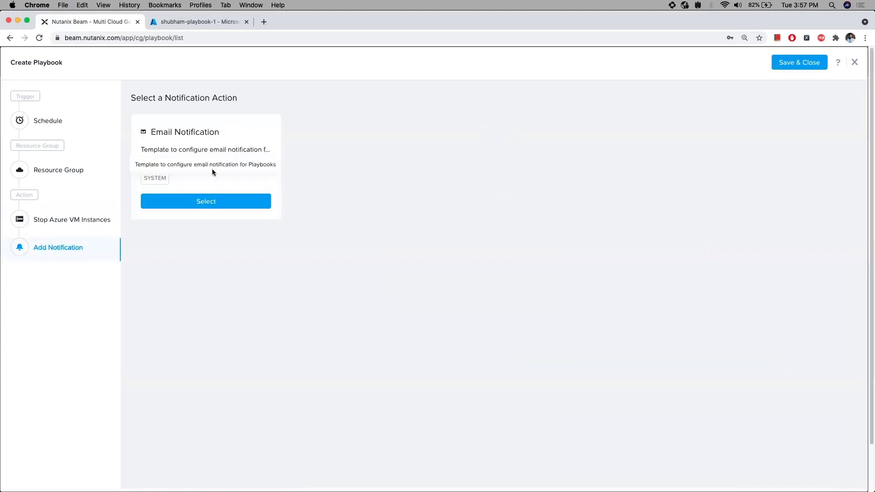
left_click(195, 204)
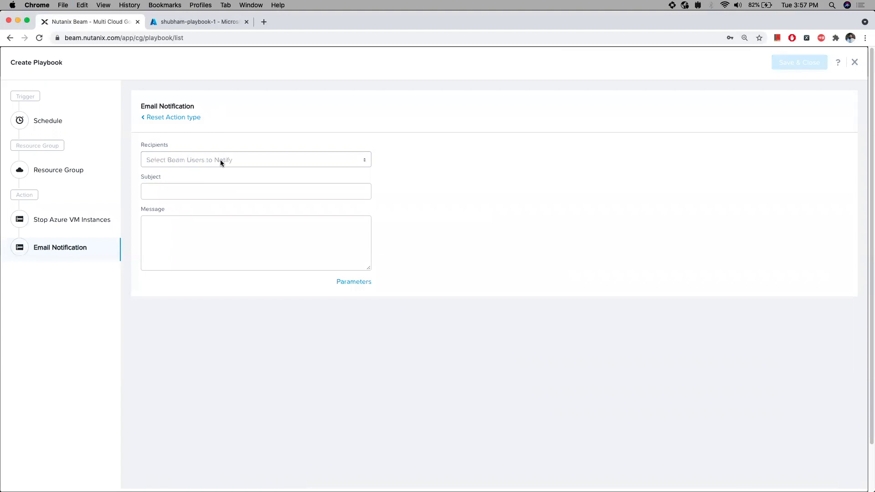
left_click(220, 161)
type("m")
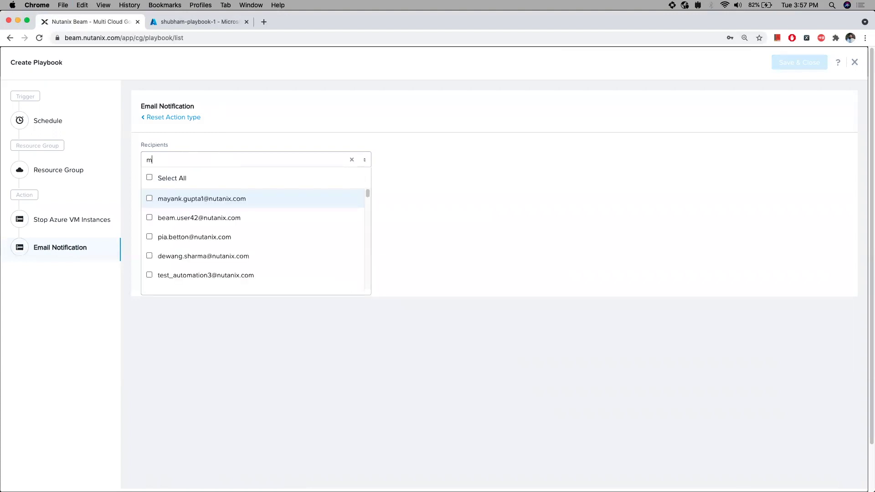
type("anpree")
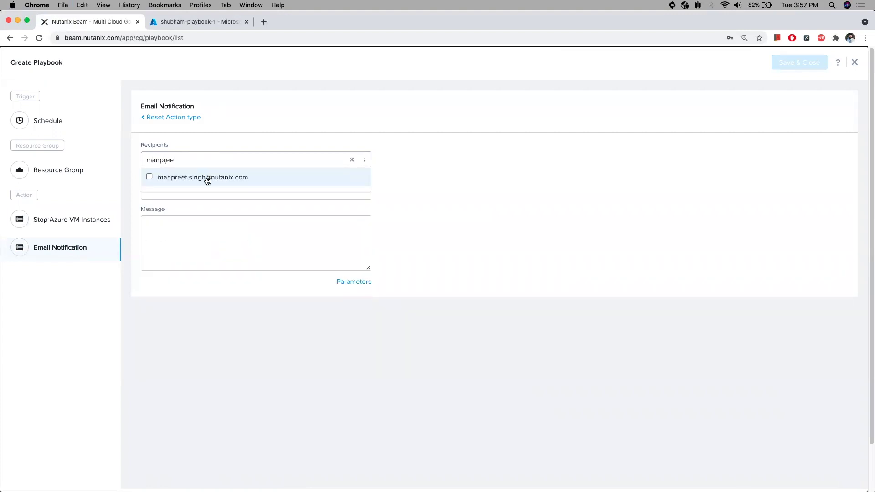
left_click(207, 180)
left_click(219, 211)
left_click(211, 194)
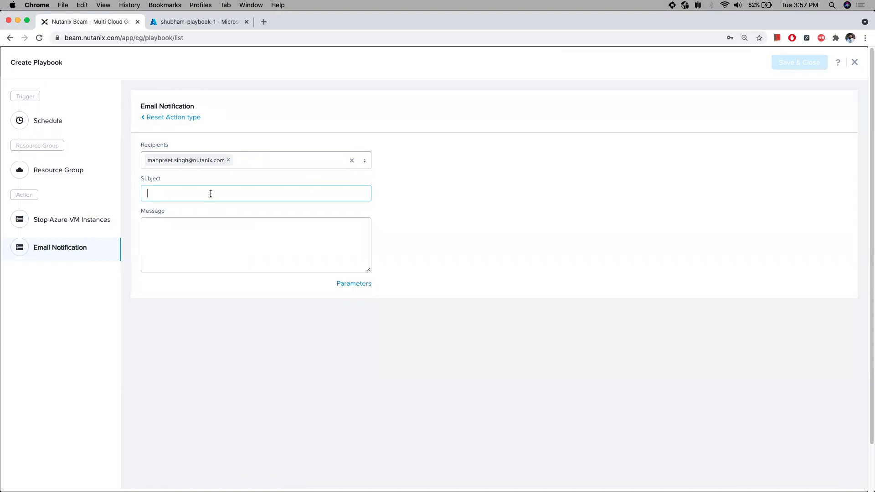
left_click(205, 230)
left_click(348, 284)
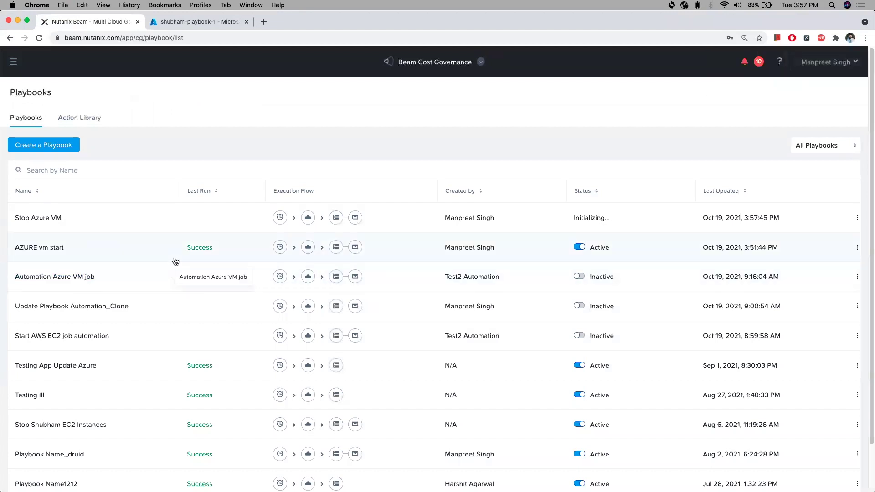
- Select the Stop Azure VM row in the Playbooks list to load its configuration
mouse_move(195, 249)
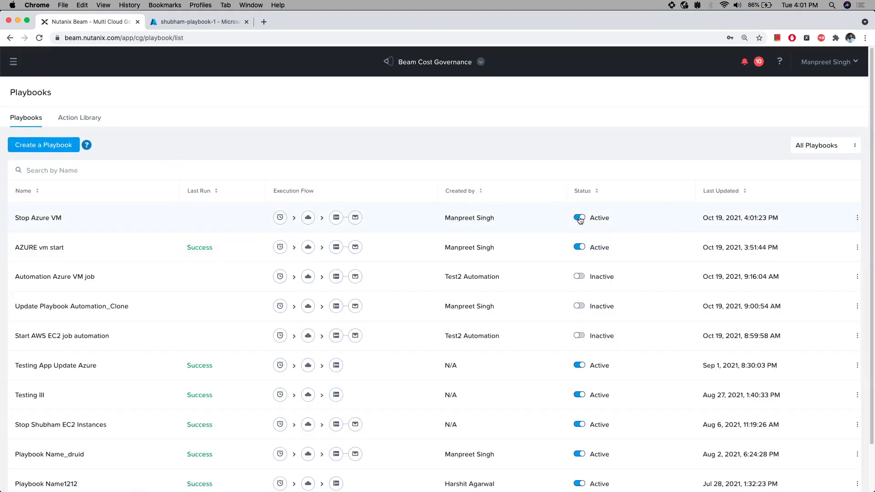
left_click(644, 225)
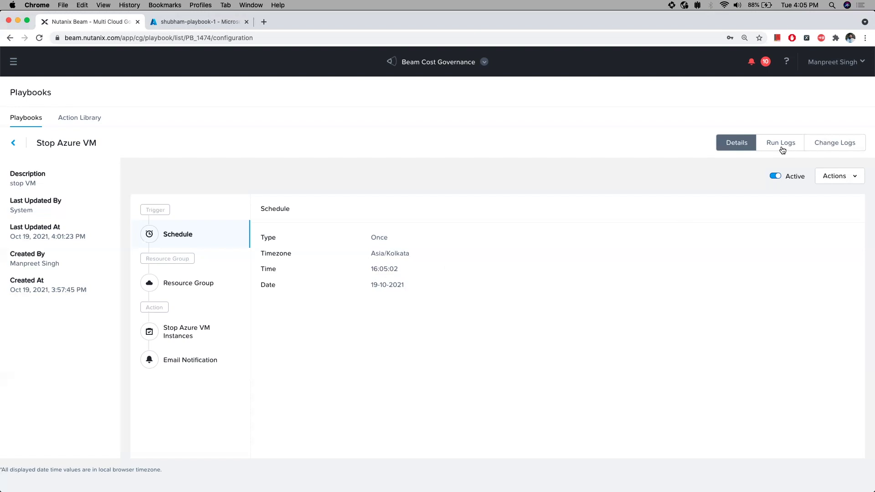
- Show the run logs for the Stop Azure VM playbook
left_click(782, 149)
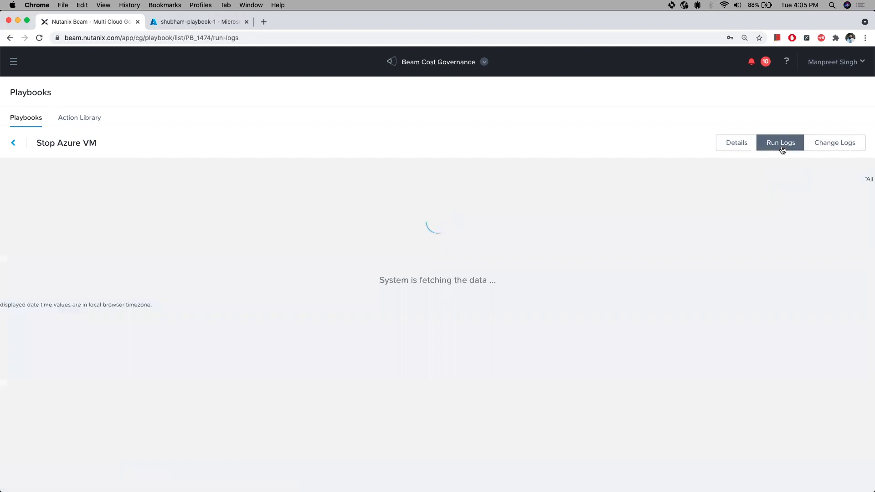